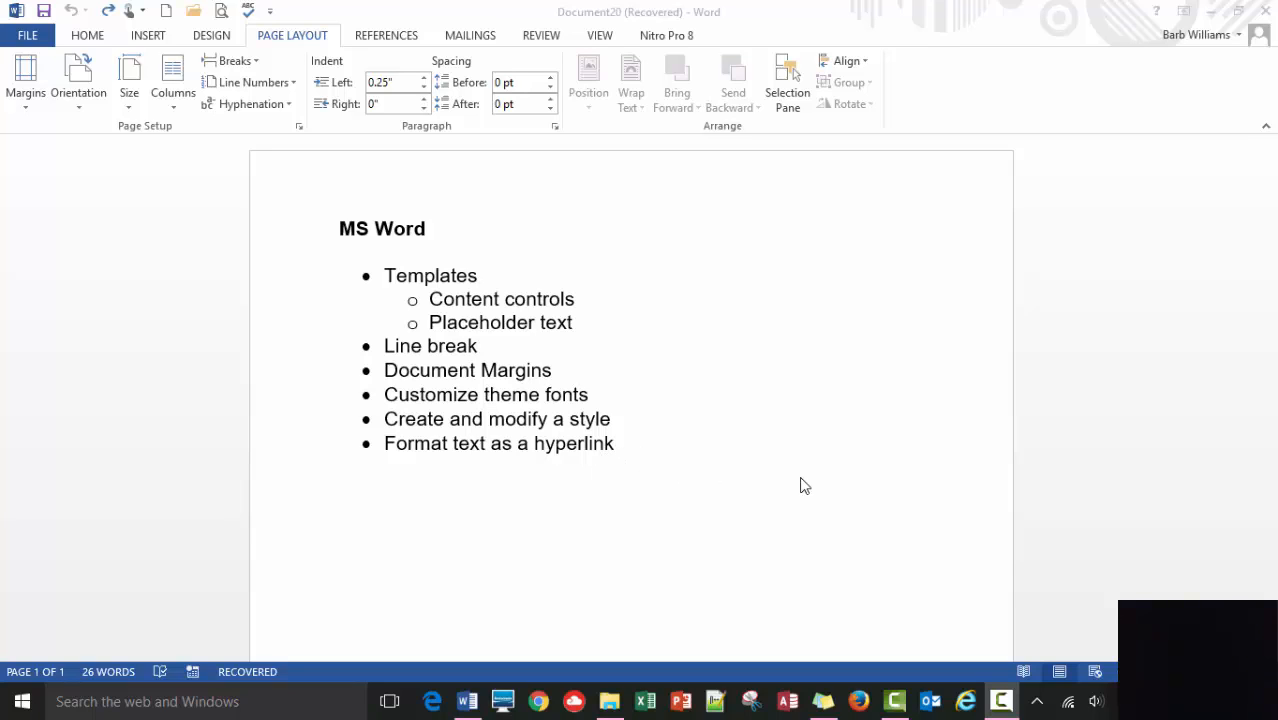
- Set custom page margins of .5 inch for the top, bottom, left and right of the whole document
{"action": "left_click", "coordinate": [300, 36]}
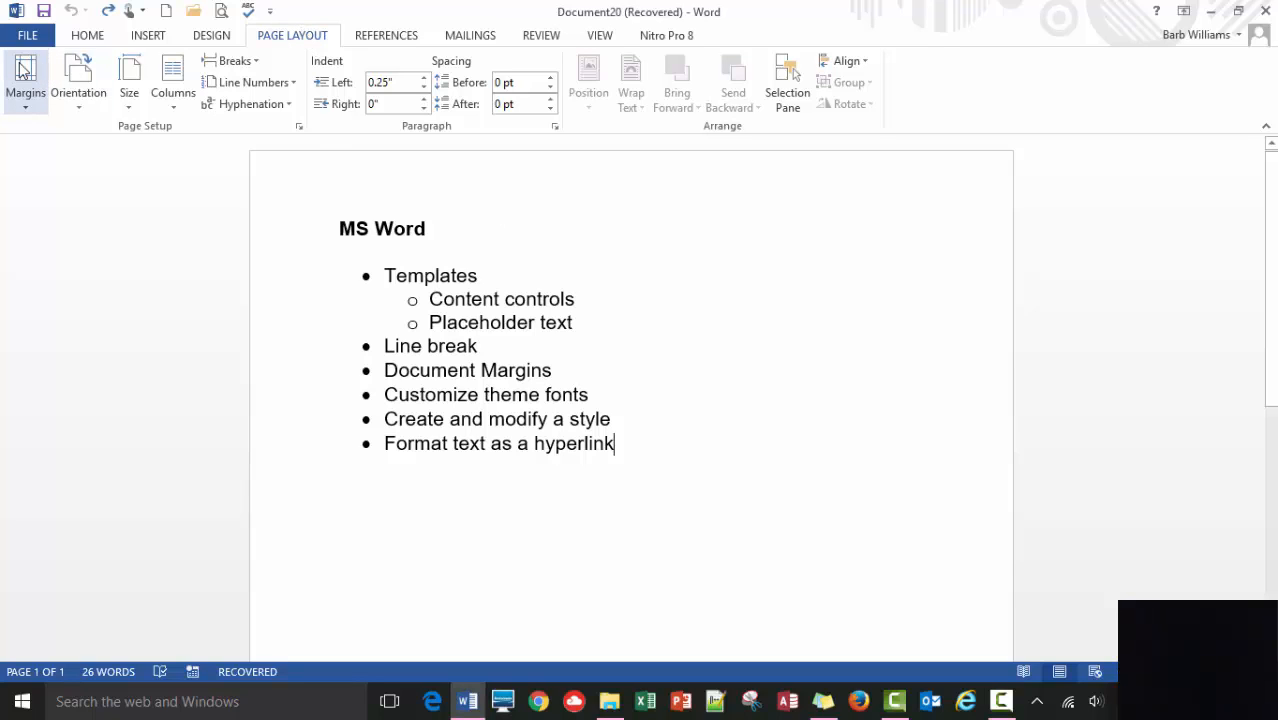
{"action": "left_click", "coordinate": [25, 115]}
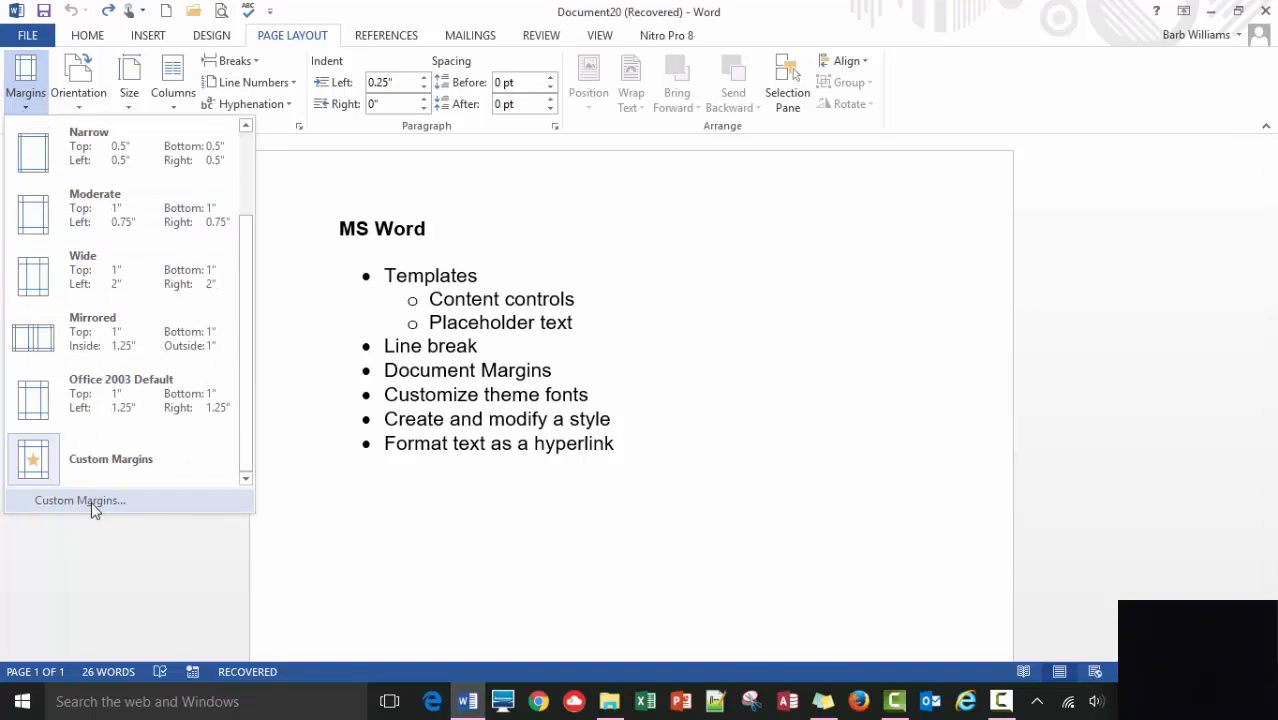
{"action": "left_click", "coordinate": [91, 503]}
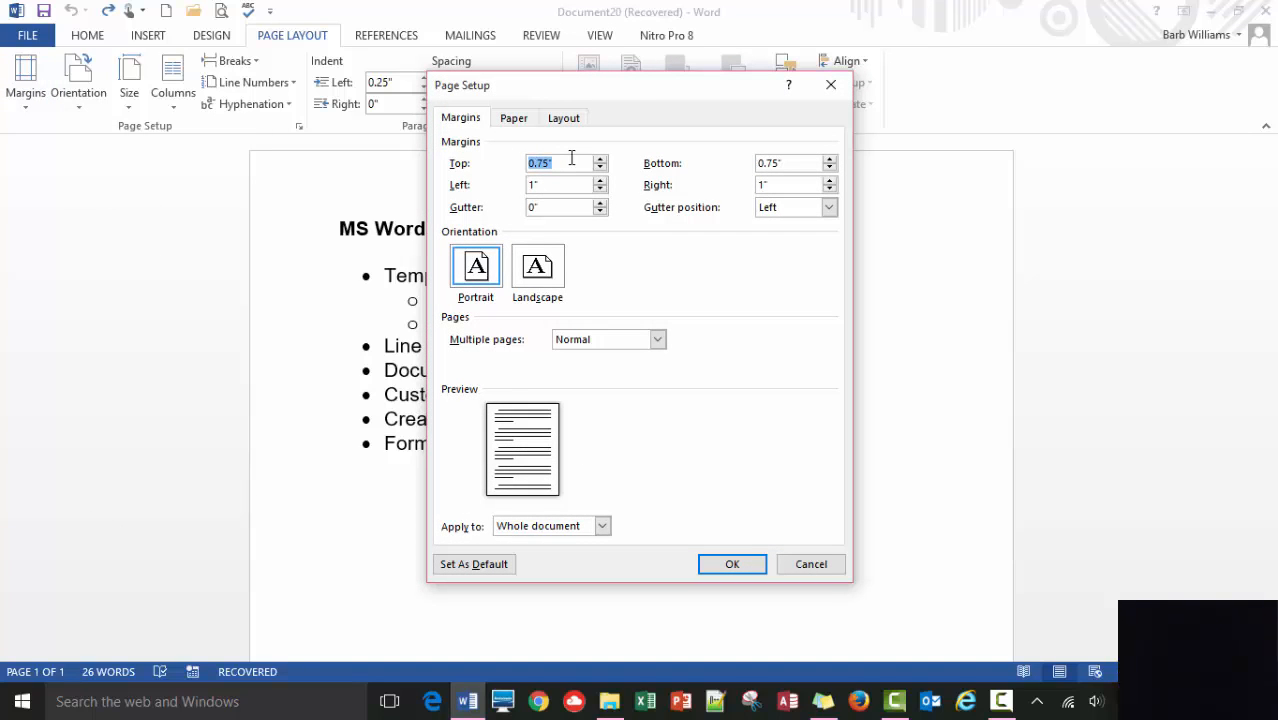
{"action": "type", "text": ".5"}
{"action": "key", "text": "Tab"}
{"action": "type", "text": "."}
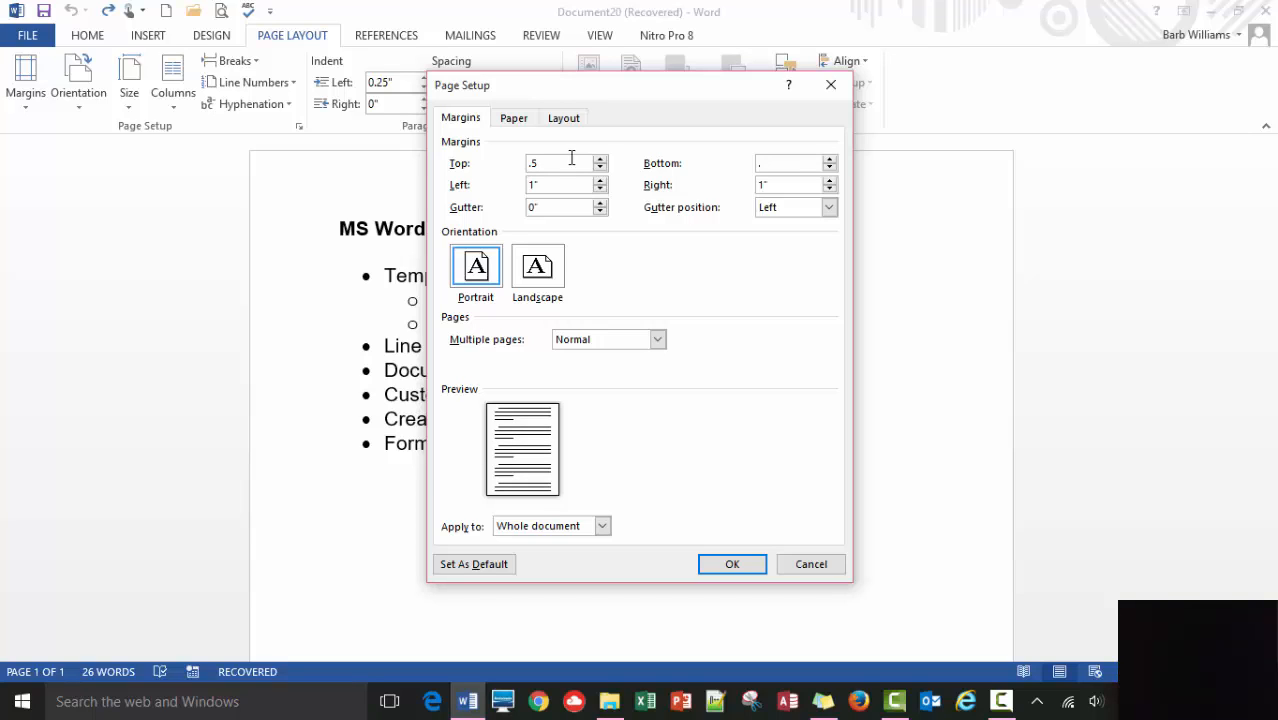
{"action": "key", "text": "Tab"}
{"action": "type", "text": ".5."}
{"action": "key", "text": "Tab"}
{"action": "type", "text": "5"}
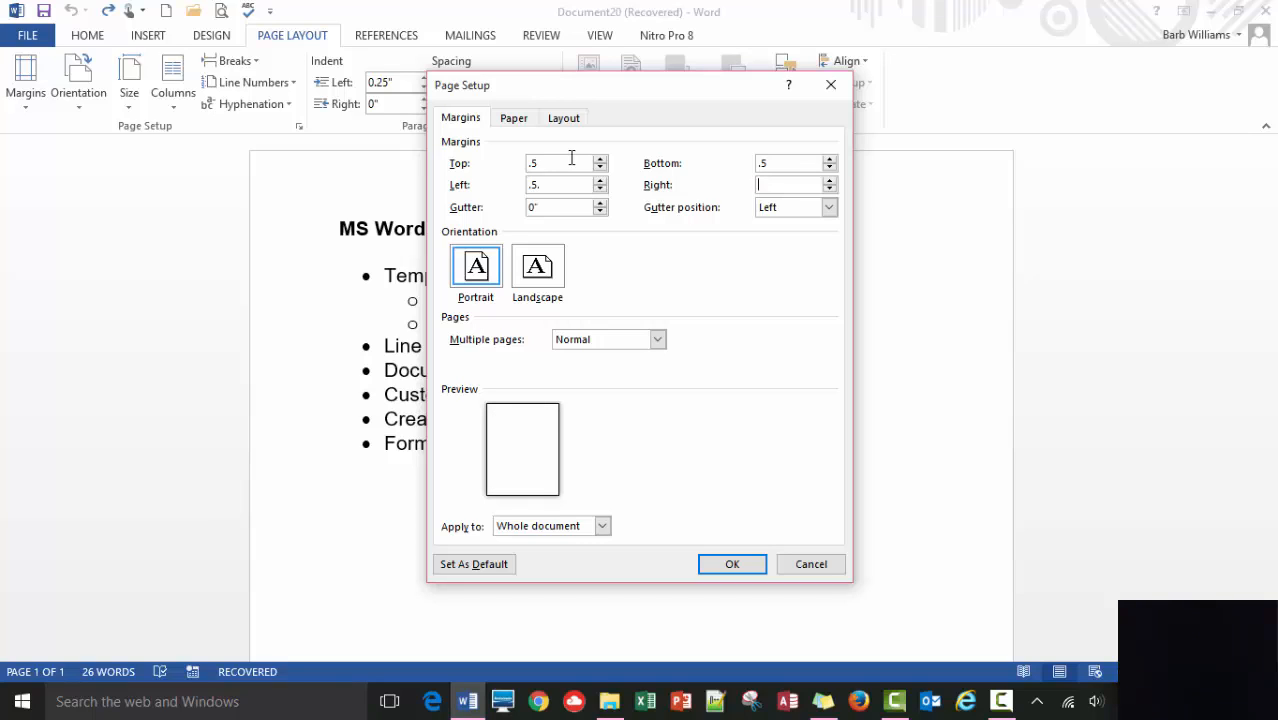
{"action": "type", "text": "5"}
{"action": "left_click", "coordinate": [553, 183]}
{"action": "left_click", "coordinate": [734, 563]}
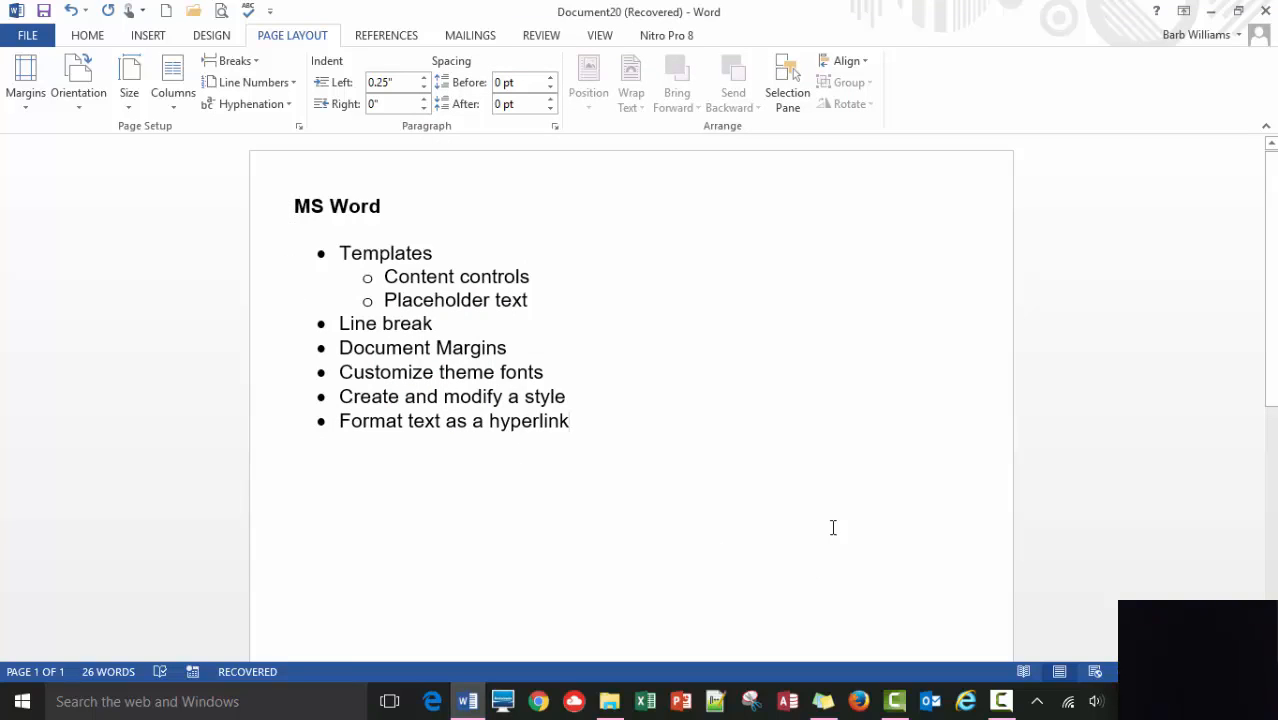
- Create a new document from the Basic resume template
{"action": "left_click", "coordinate": [27, 36]}
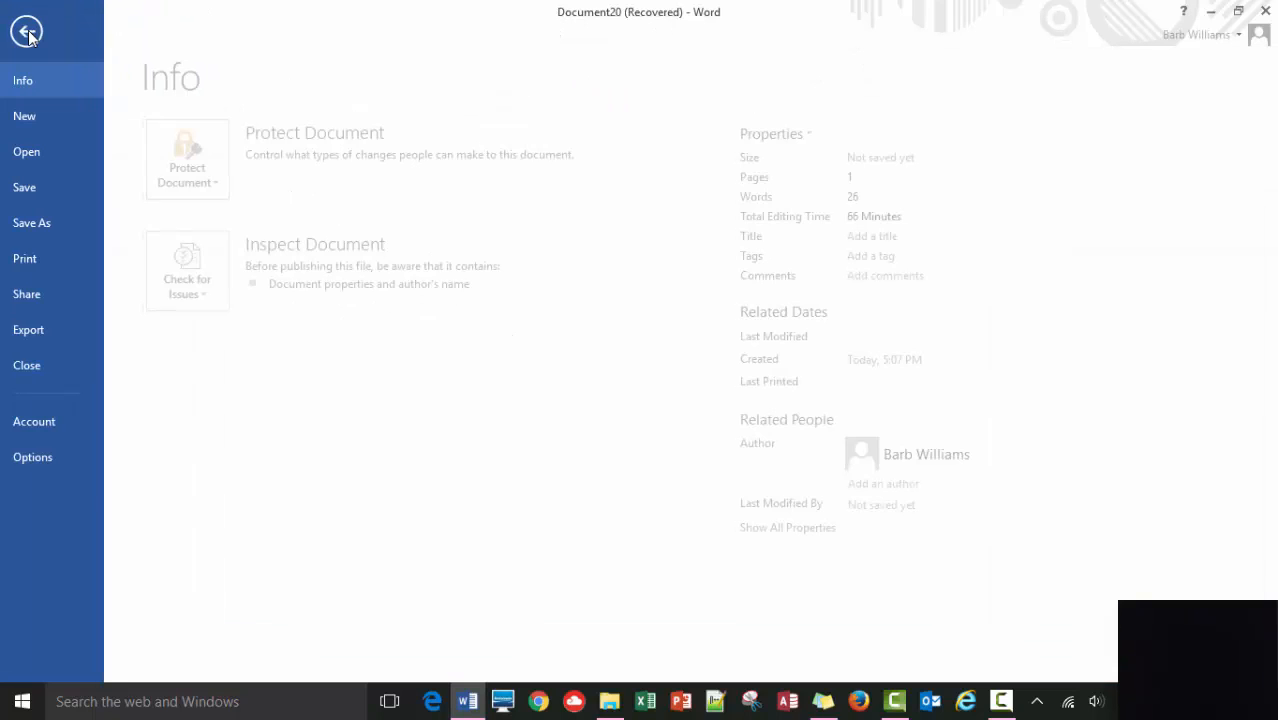
{"action": "left_click", "coordinate": [40, 120]}
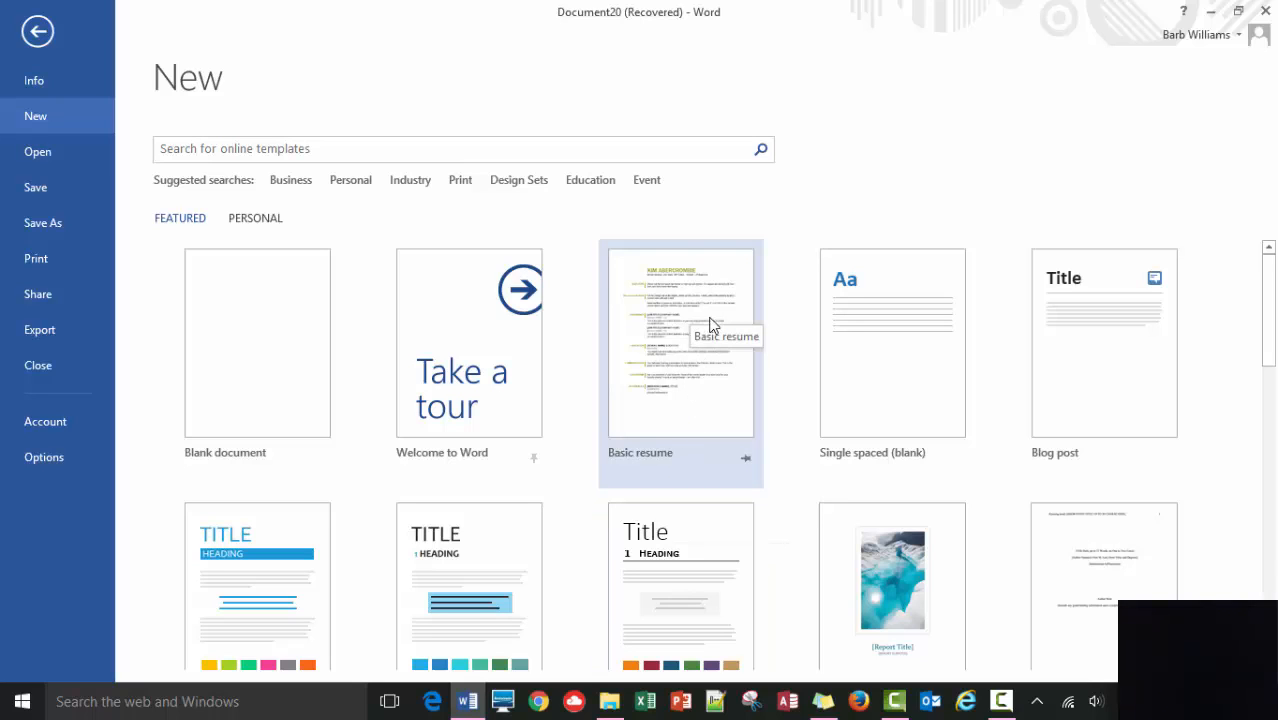
{"action": "left_click", "coordinate": [218, 146]}
{"action": "type", "text": "res"}
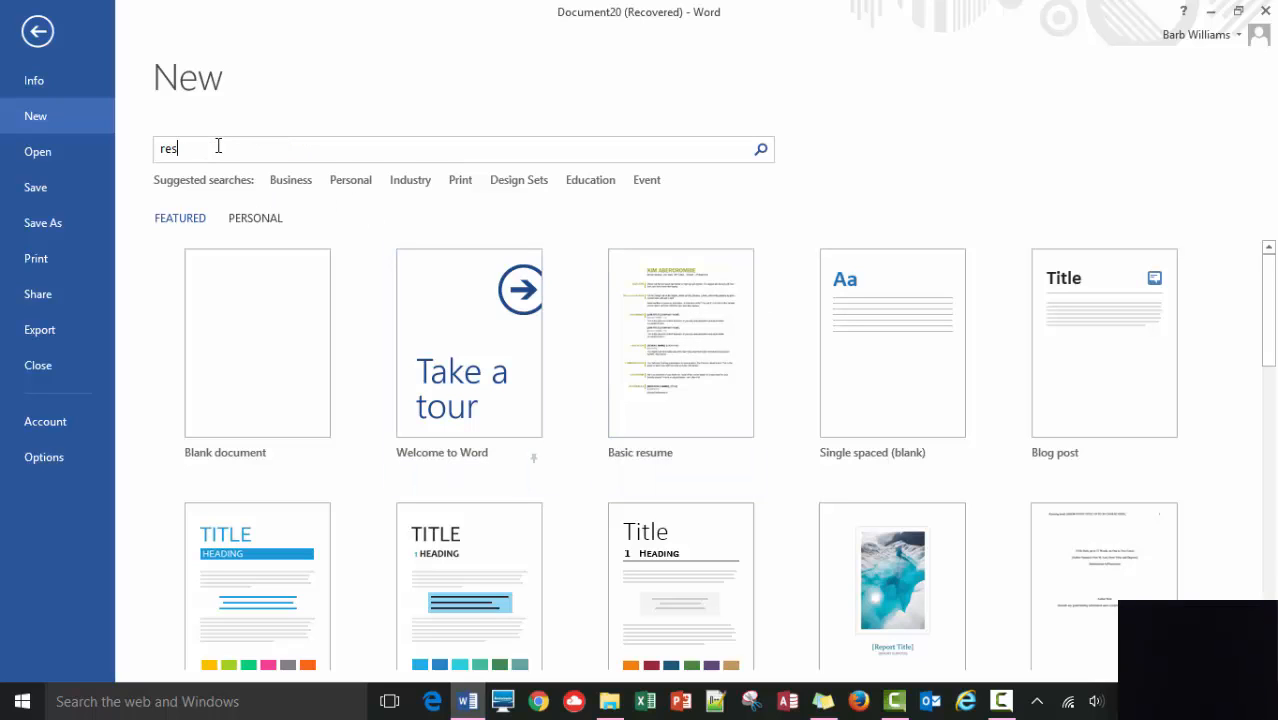
{"action": "type", "text": "ume"}
{"action": "left_click", "coordinate": [703, 321]}
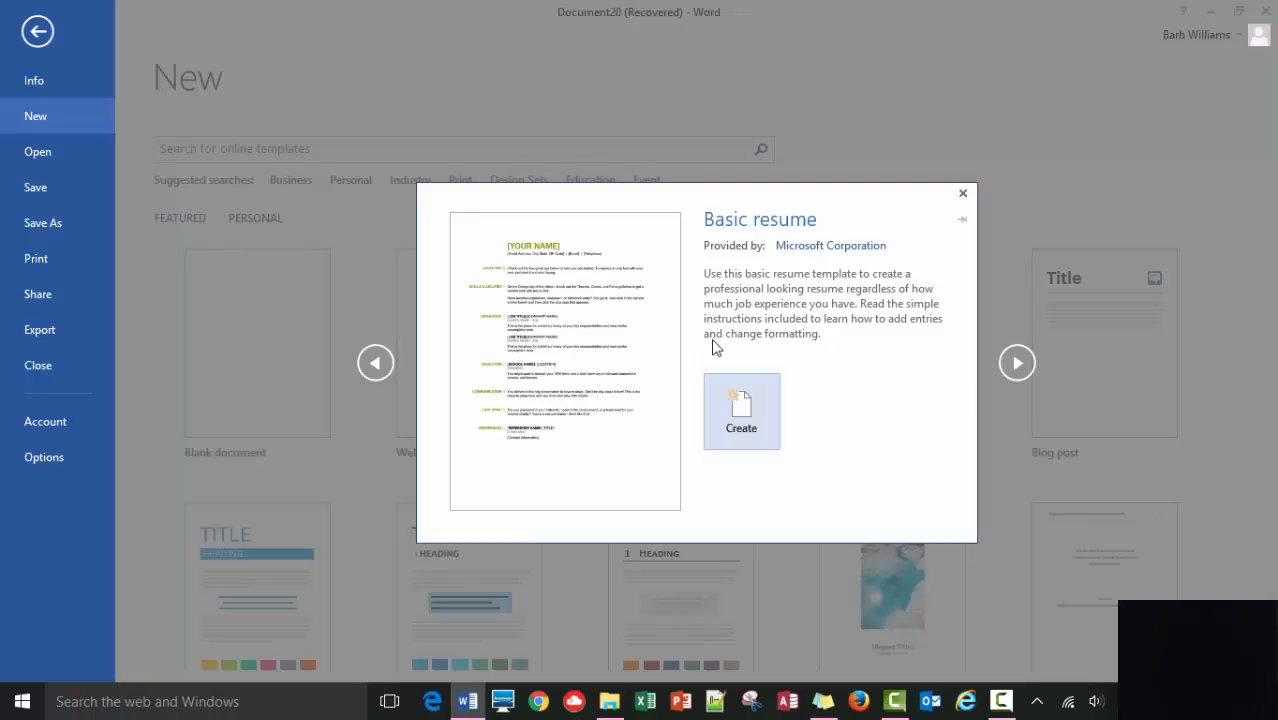
{"action": "left_click", "coordinate": [757, 433]}
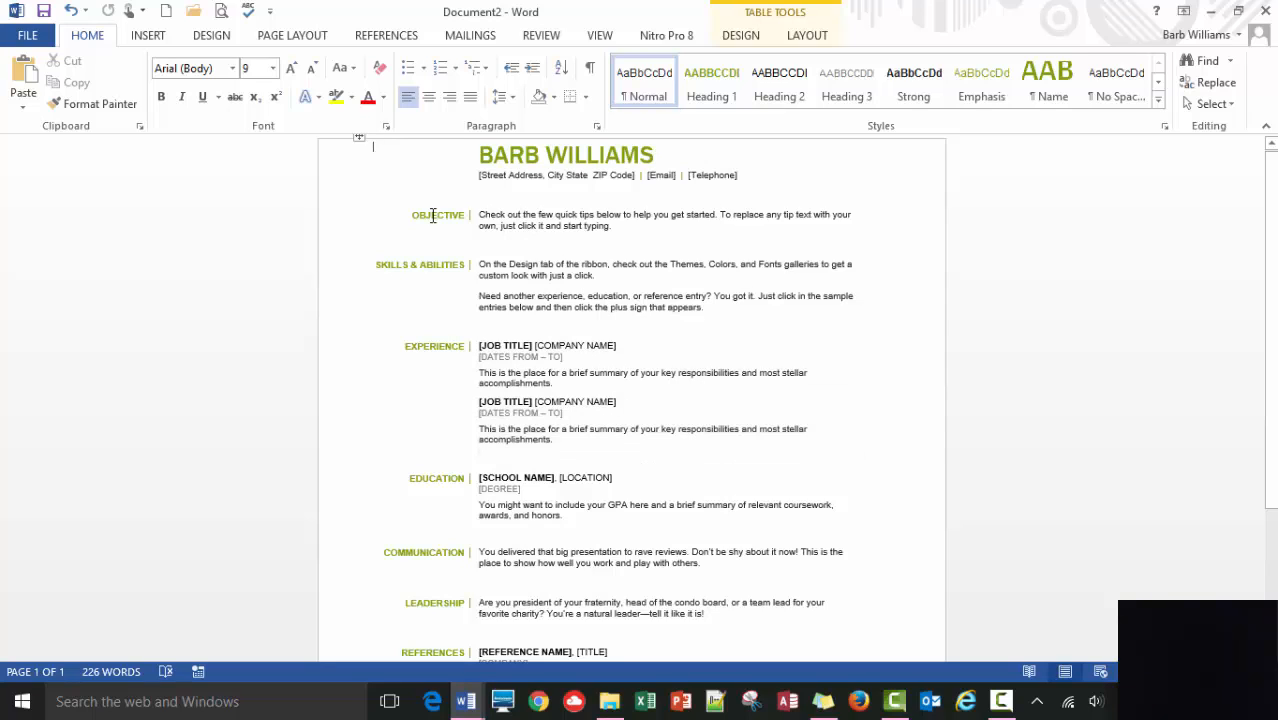
- Replace the placeholder text of the Objective section with "To find a job"
{"action": "left_click", "coordinate": [511, 223]}
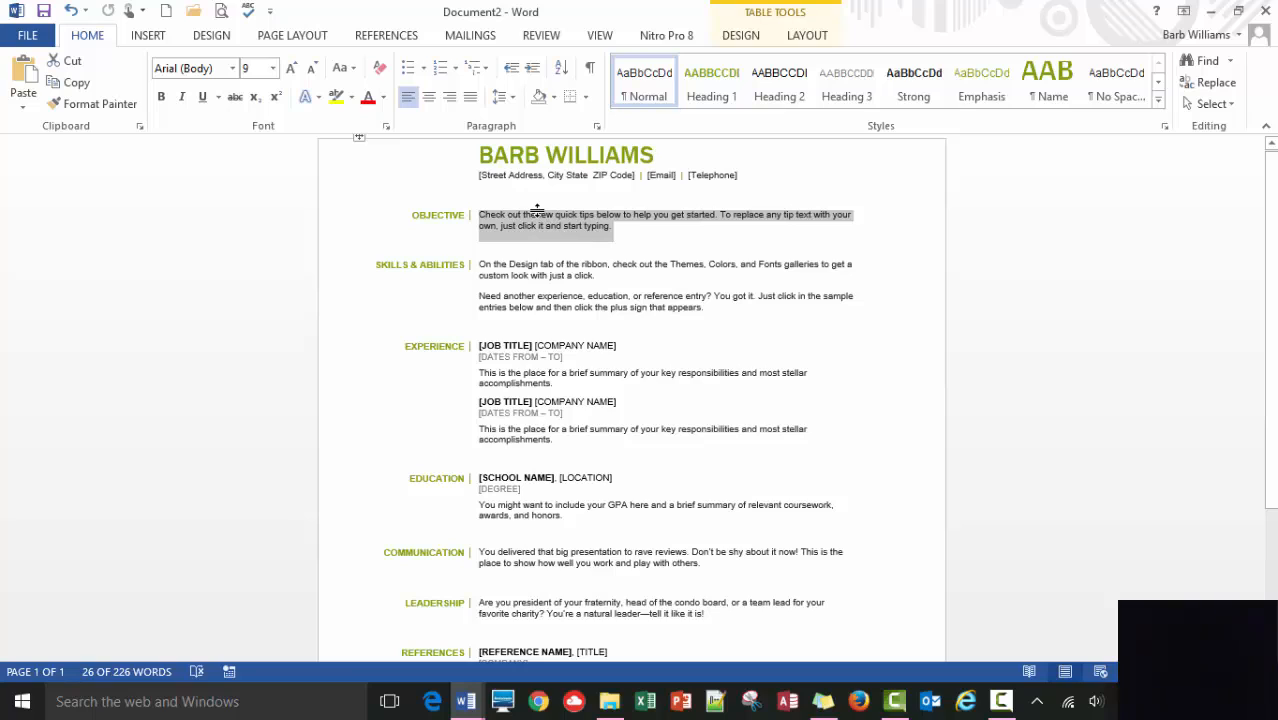
{"action": "type", "text": "To"}
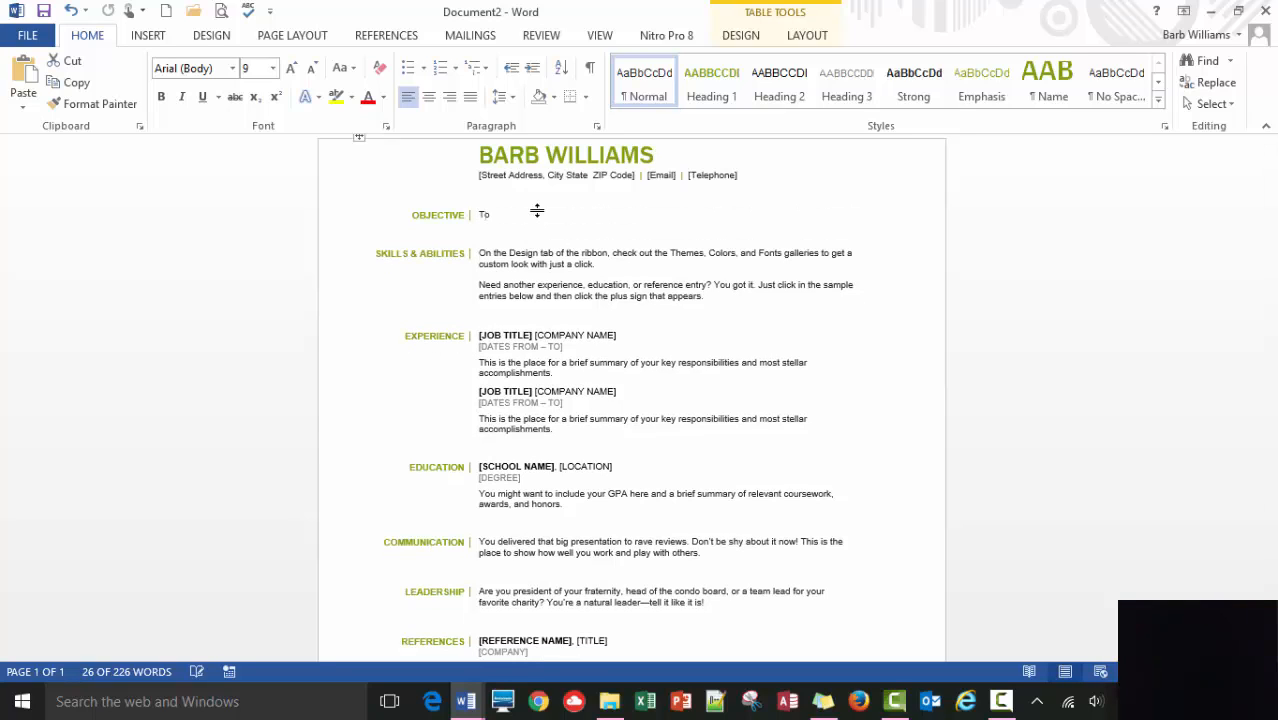
{"action": "type", "text": " find a job"}
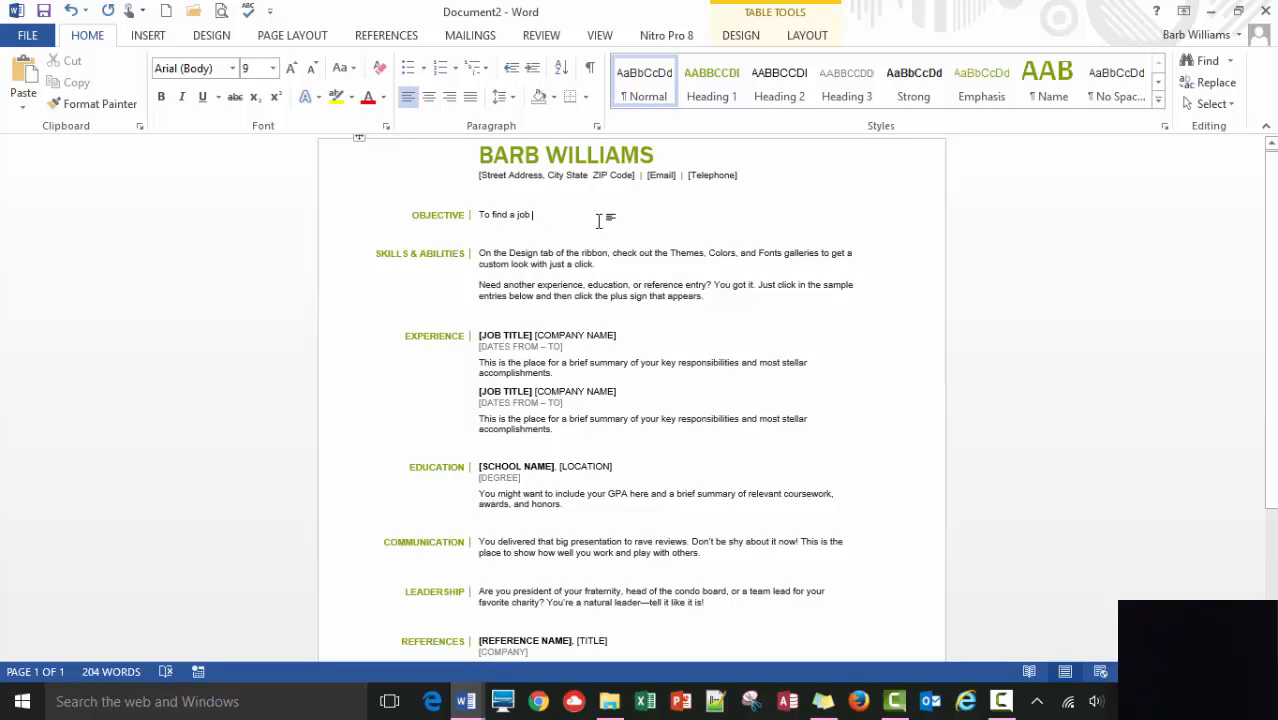
- Examine the placeholder fields for the Experience dates, the Education degree and the References contact information
{"action": "left_click", "coordinate": [525, 347]}
{"action": "scroll", "coordinate": [533, 409], "scroll_direction": "down", "scroll_amount": 2}
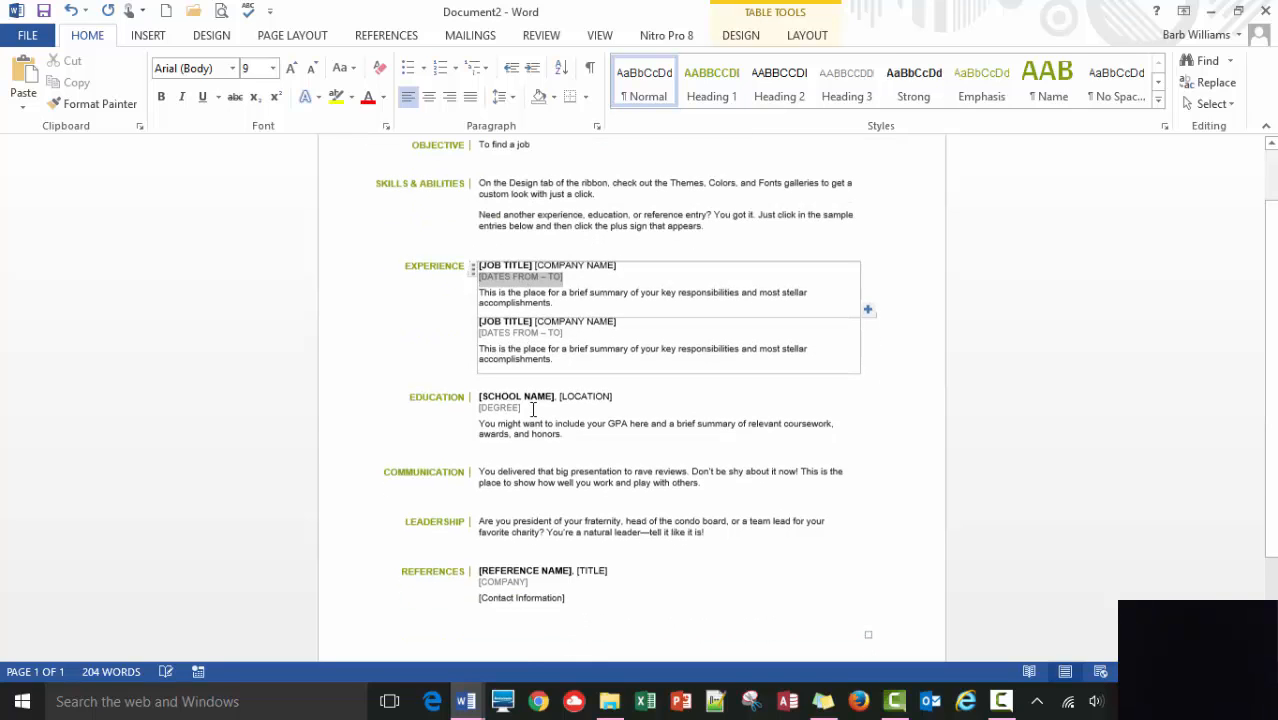
{"action": "left_click", "coordinate": [533, 409]}
{"action": "scroll", "coordinate": [525, 543], "scroll_direction": "down", "scroll_amount": 2}
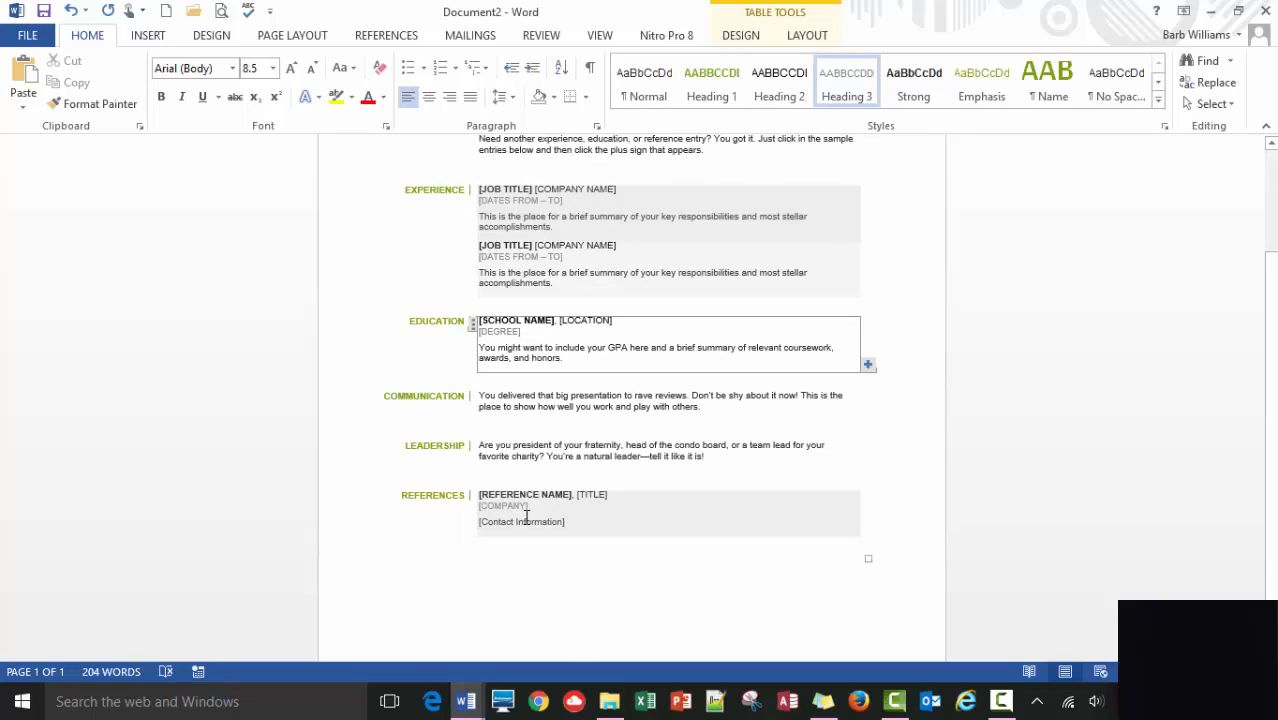
{"action": "left_click", "coordinate": [526, 518]}
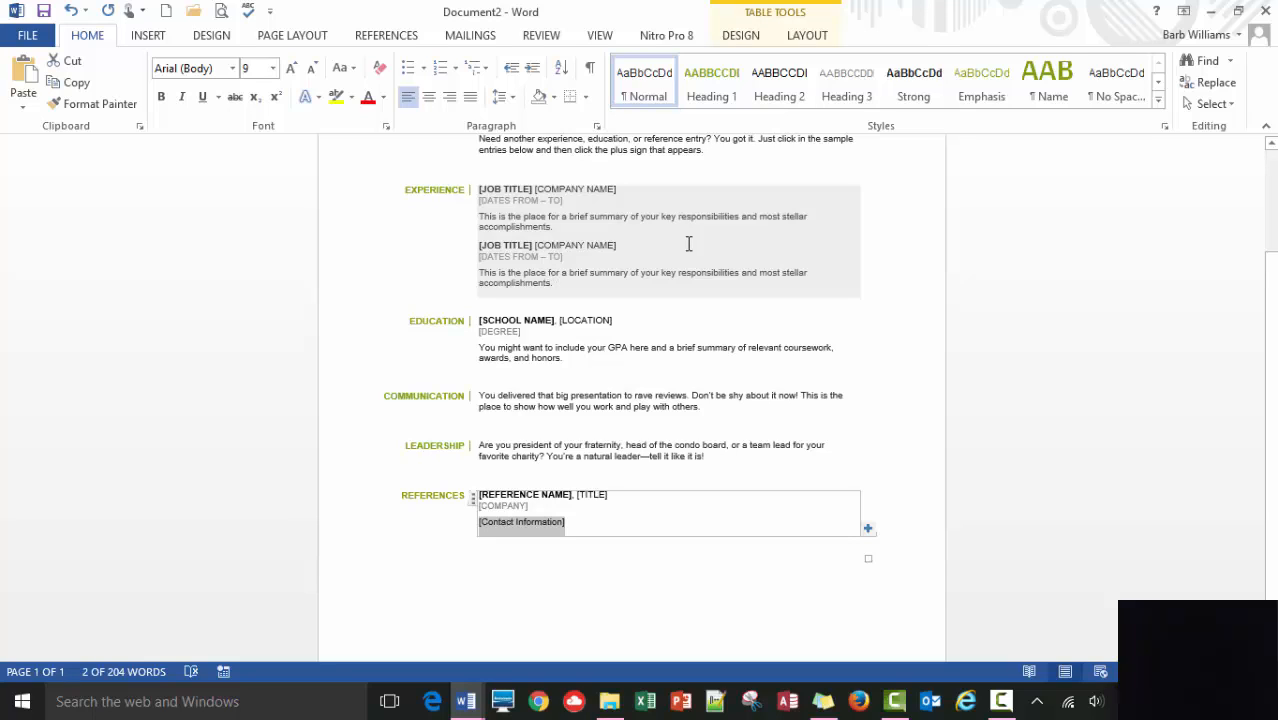
- Add another job entry below the first one in the Experience section
{"action": "left_click", "coordinate": [529, 201]}
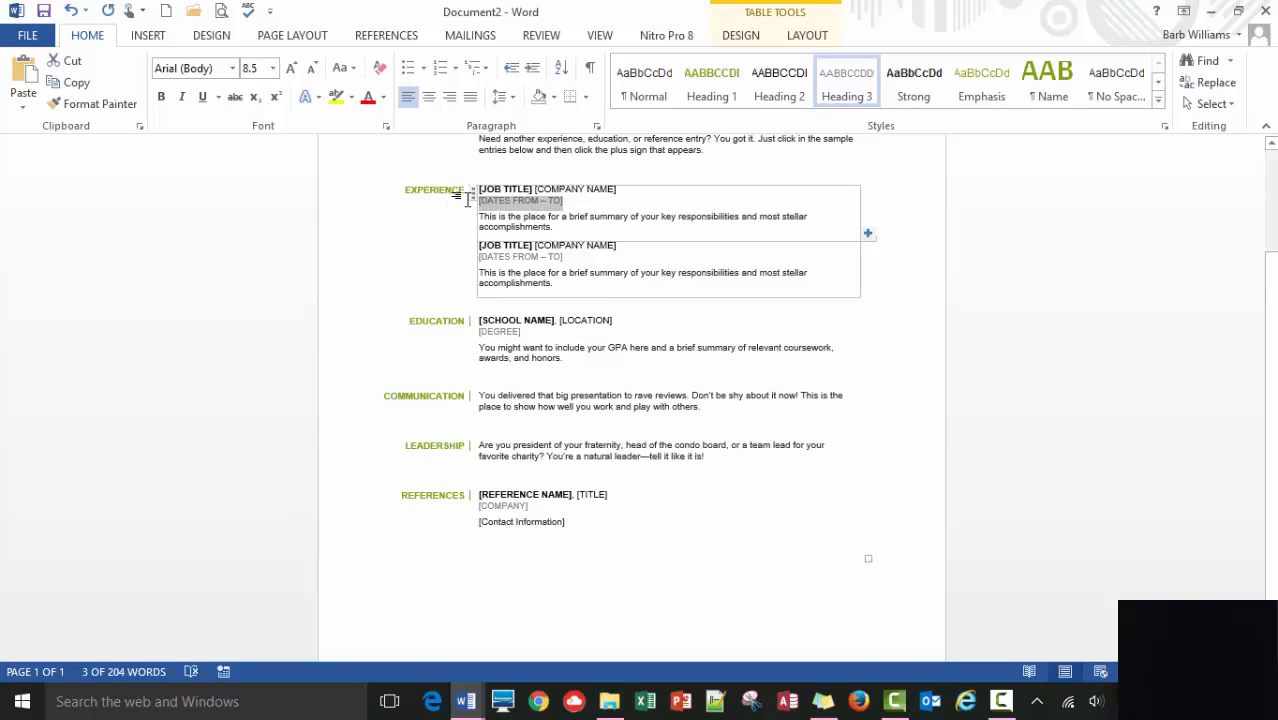
{"action": "left_click", "coordinate": [868, 237]}
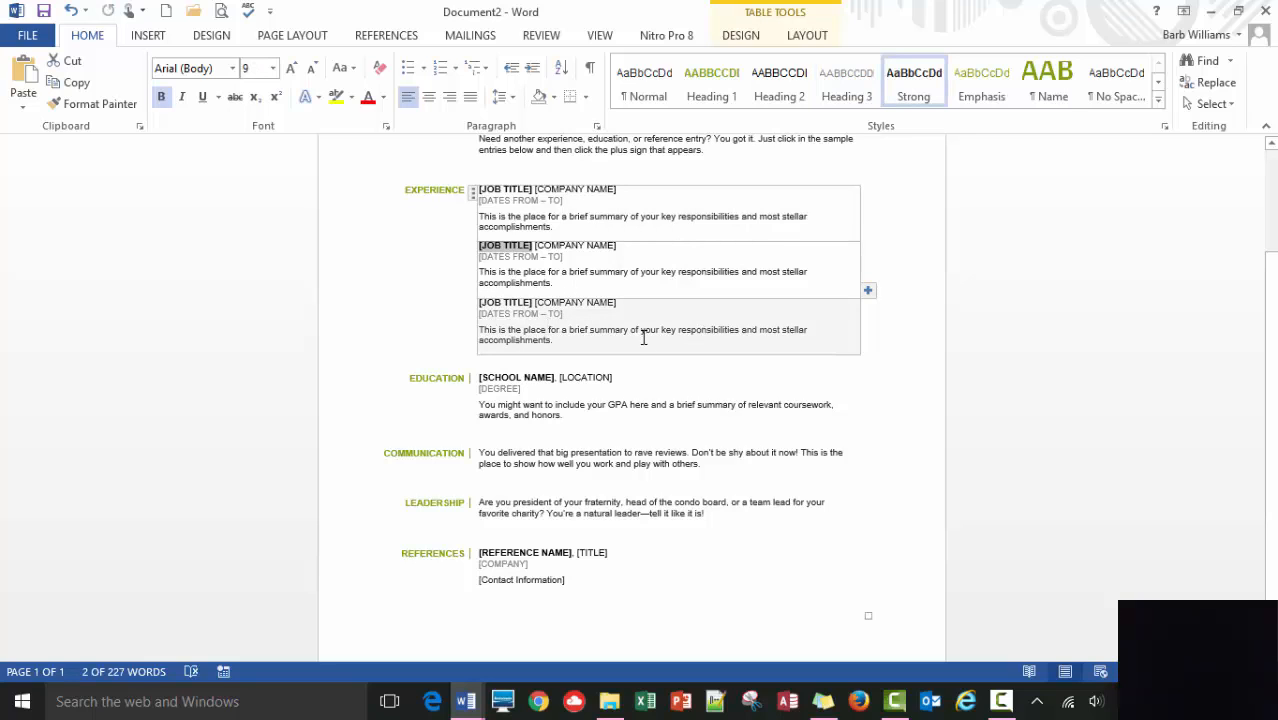
- Show the formatting marks in the resume to inspect its paragraphs, and hide them again
{"action": "scroll", "coordinate": [640, 474], "scroll_direction": "up", "scroll_amount": 3}
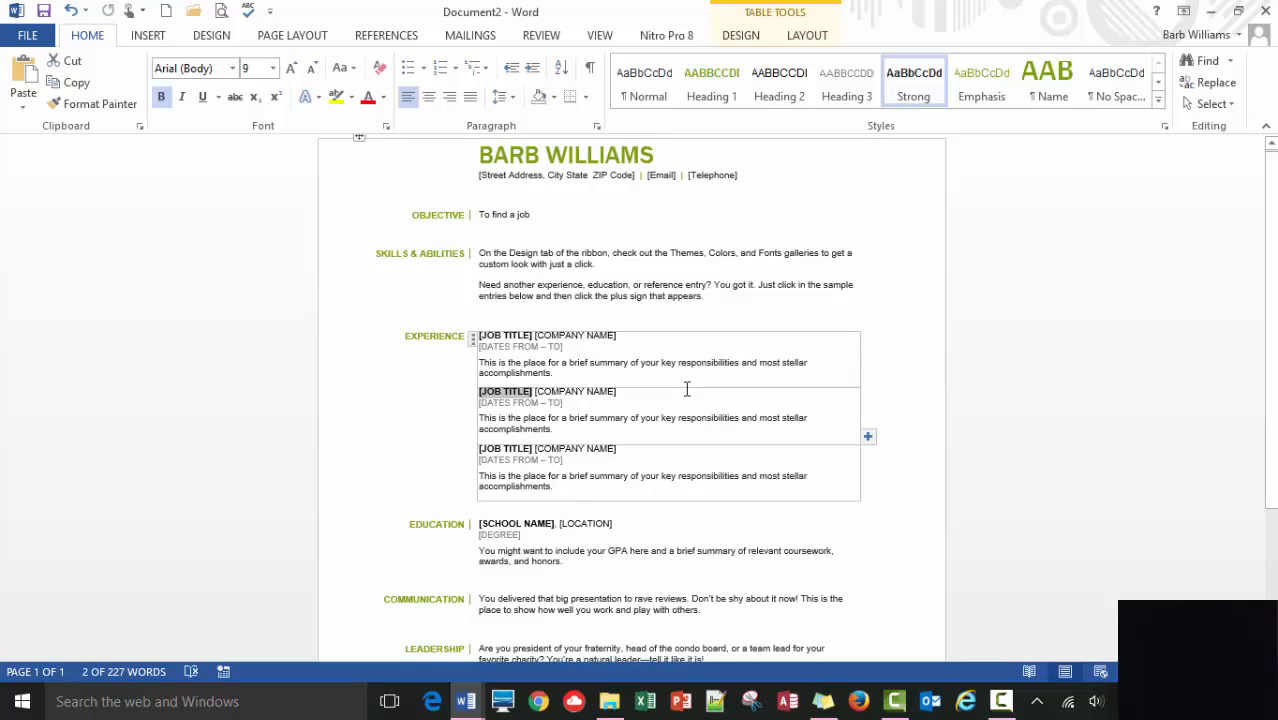
{"action": "scroll", "coordinate": [687, 389], "scroll_direction": "down", "scroll_amount": 2}
{"action": "scroll", "coordinate": [645, 488], "scroll_direction": "up", "scroll_amount": 1}
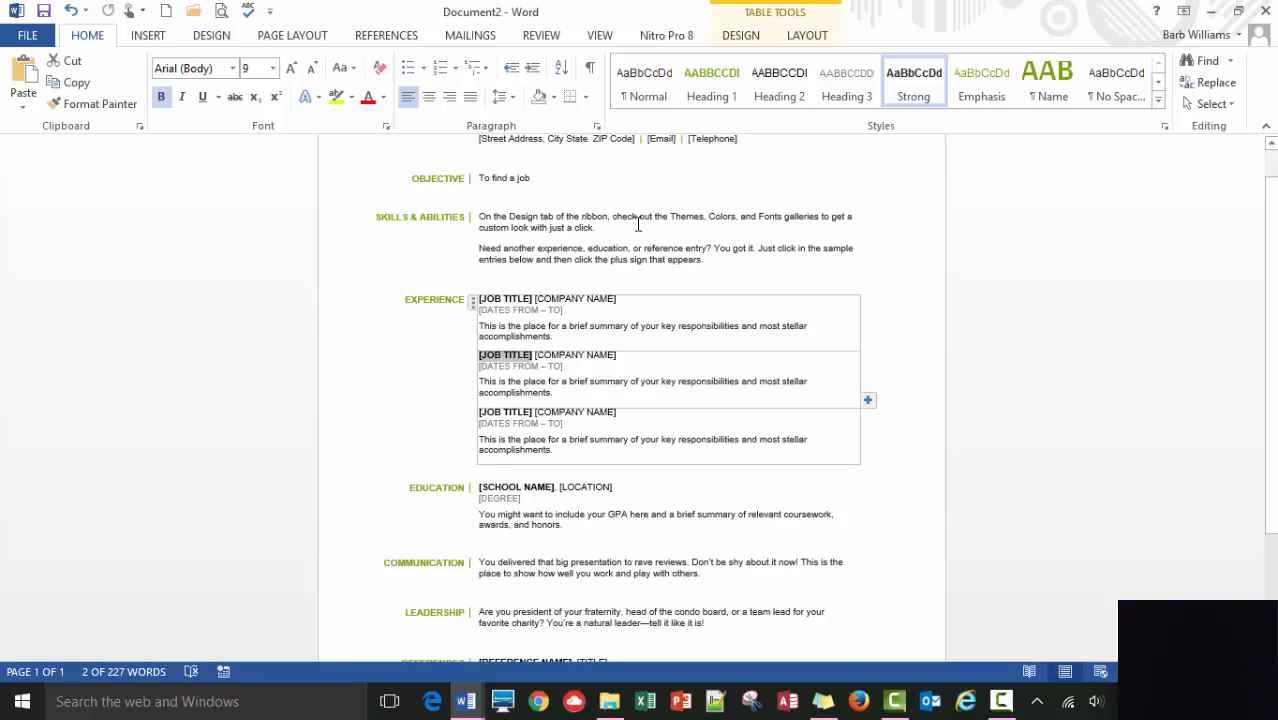
{"action": "left_click", "coordinate": [590, 67]}
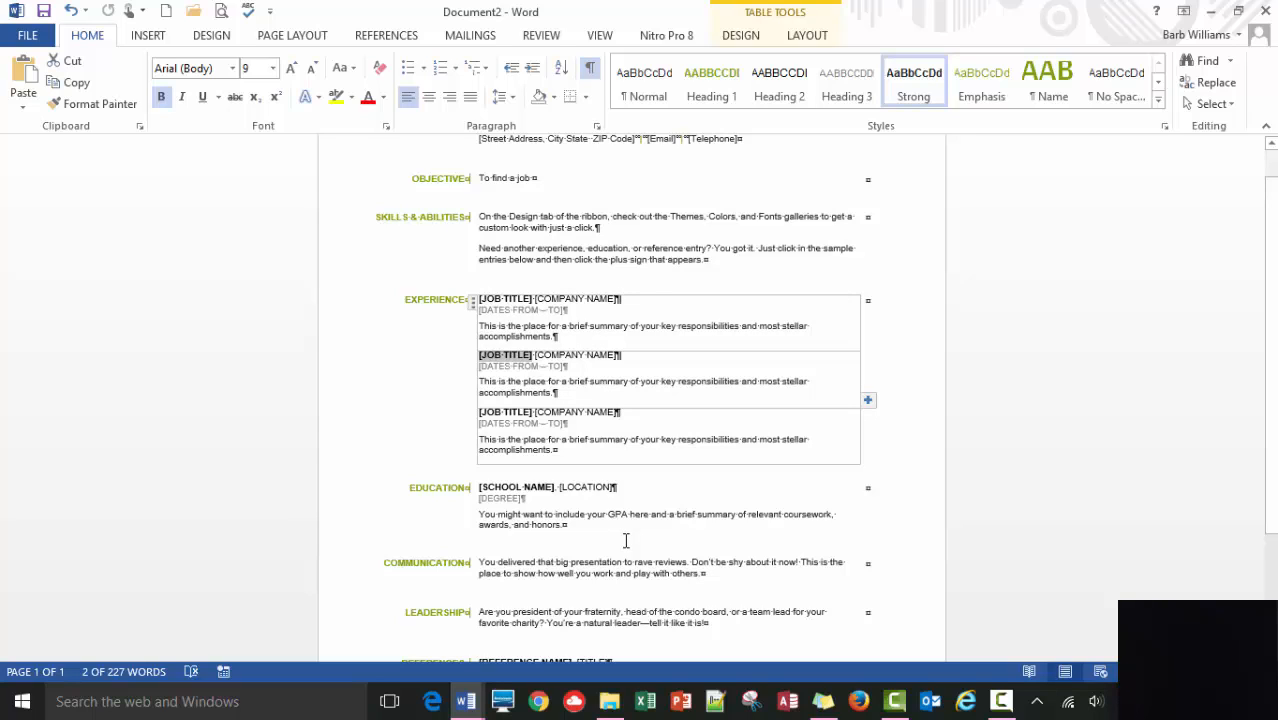
{"action": "left_click", "coordinate": [592, 70]}
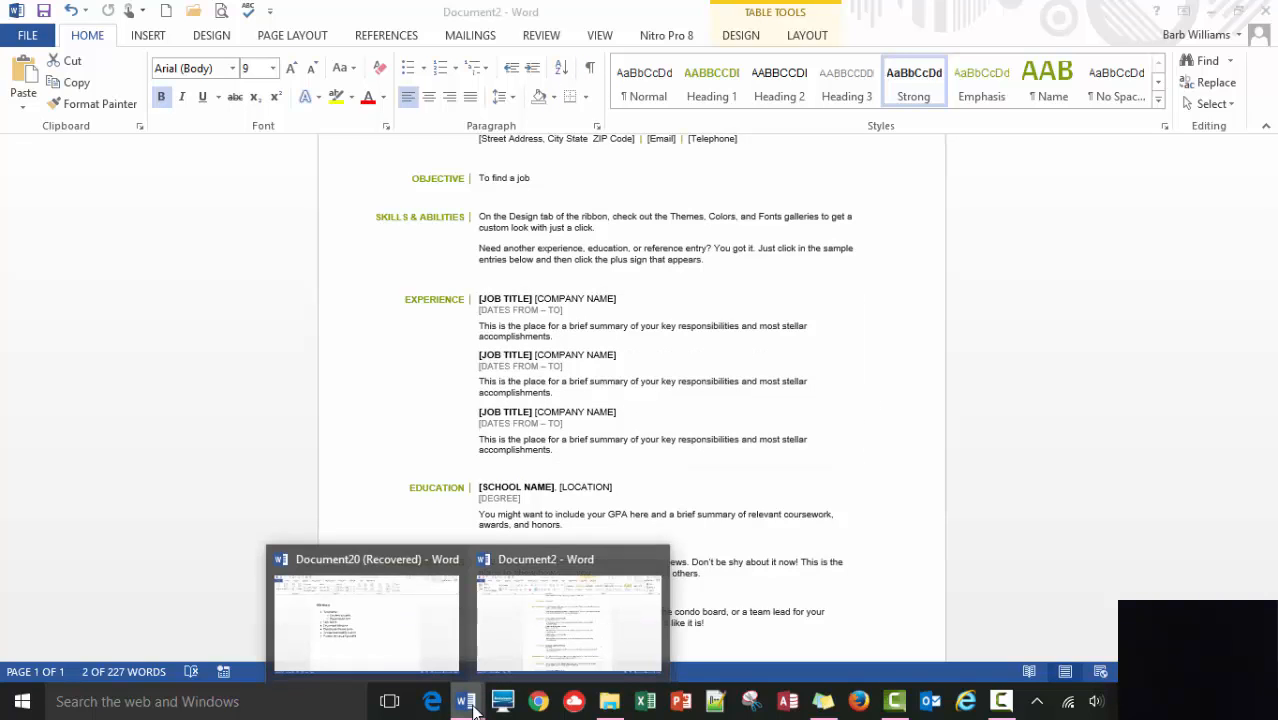
- Switch to Document20 and insert a line break before "Margins" in the Document Margins bullet
{"action": "left_click", "coordinate": [424, 652]}
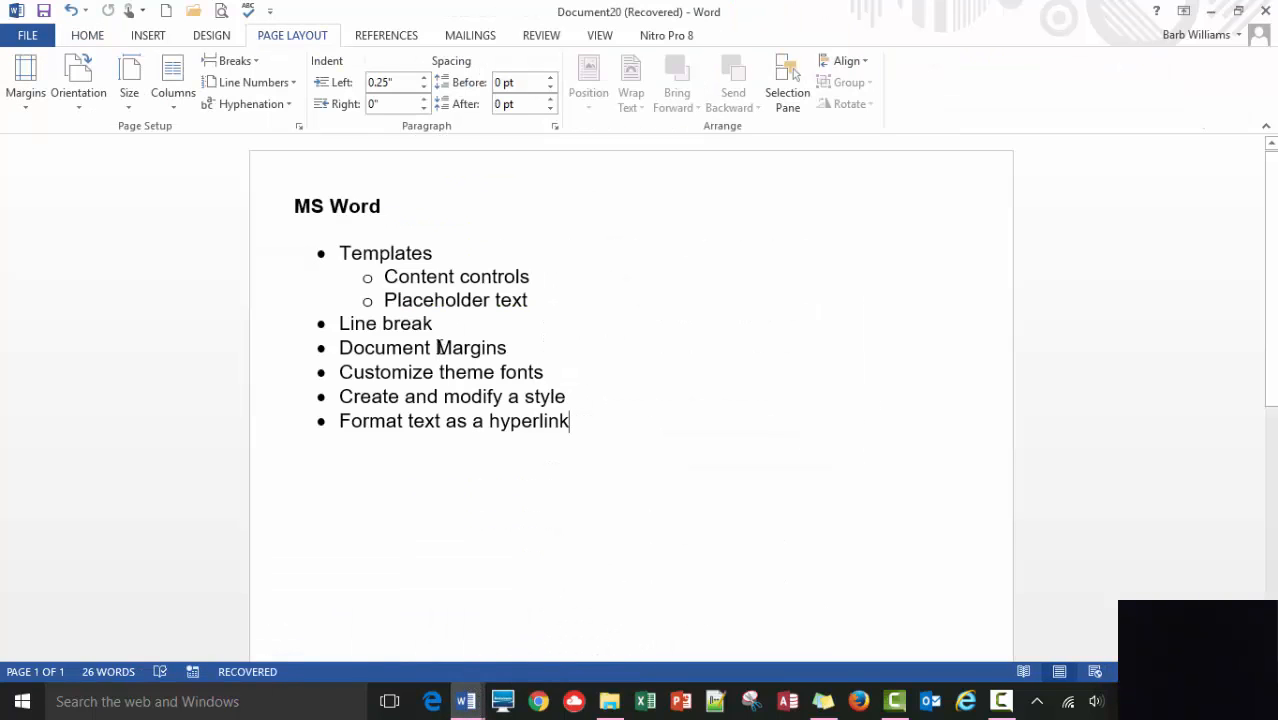
{"action": "left_click", "coordinate": [436, 347]}
{"action": "key", "text": "shift+Return"}
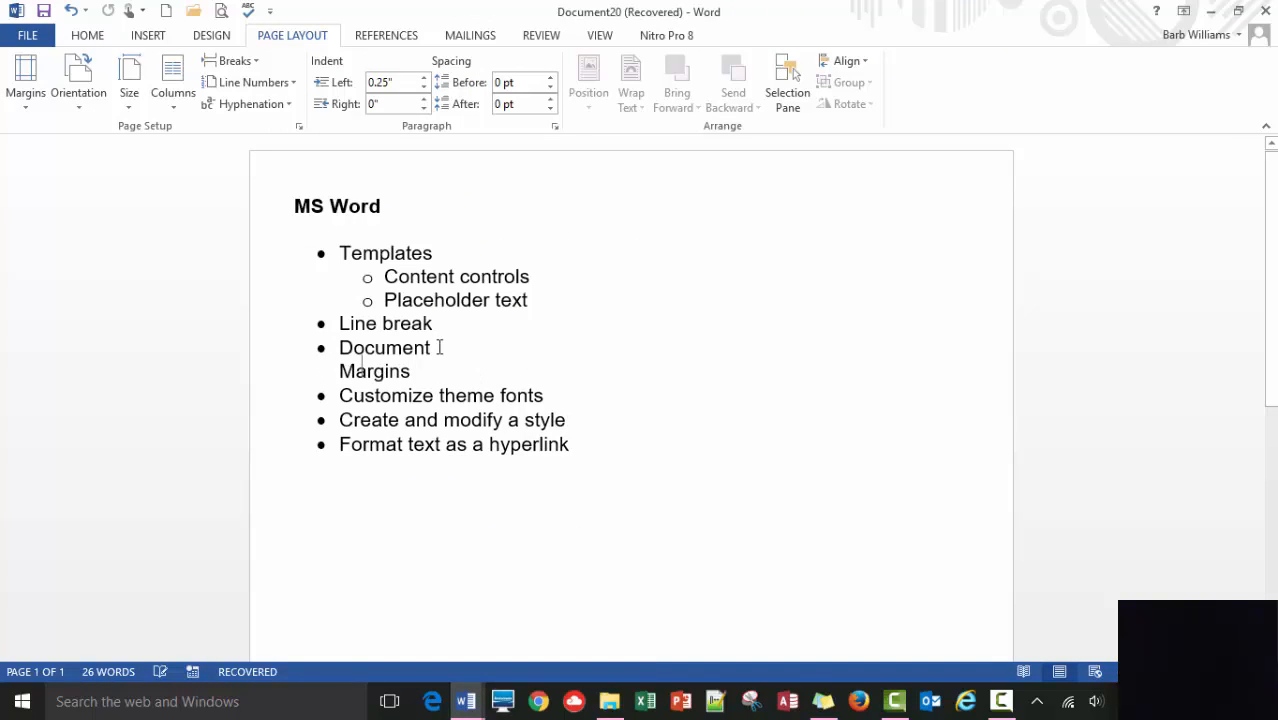
- Show the formatting marks to check the line break in the bulleted list, and hide them again
{"action": "left_click", "coordinate": [88, 36]}
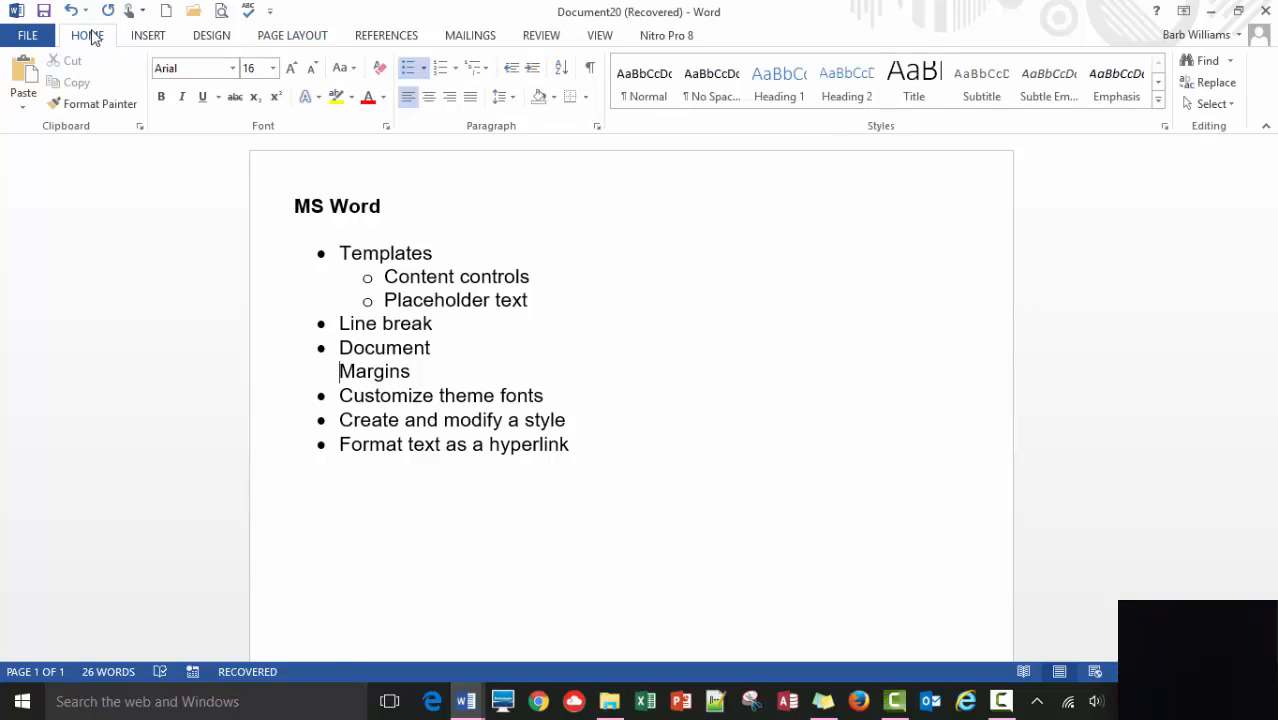
{"action": "left_click", "coordinate": [590, 67]}
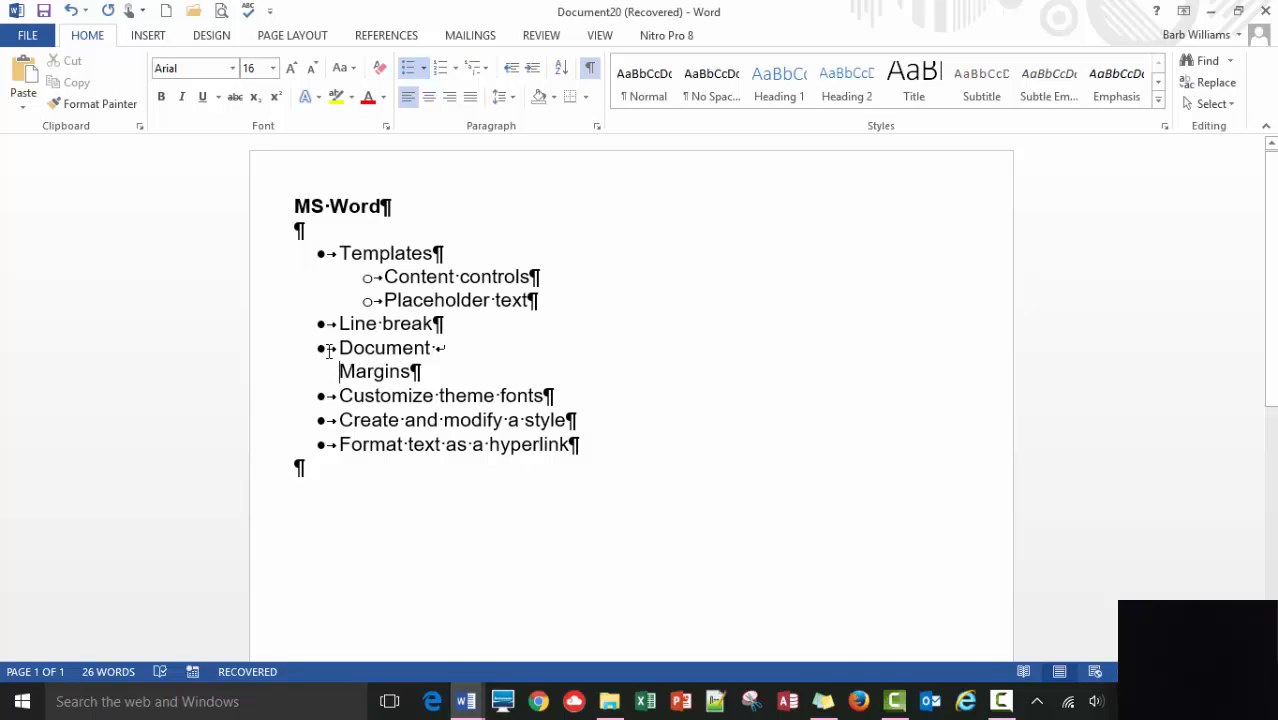
{"action": "left_click", "coordinate": [589, 67]}
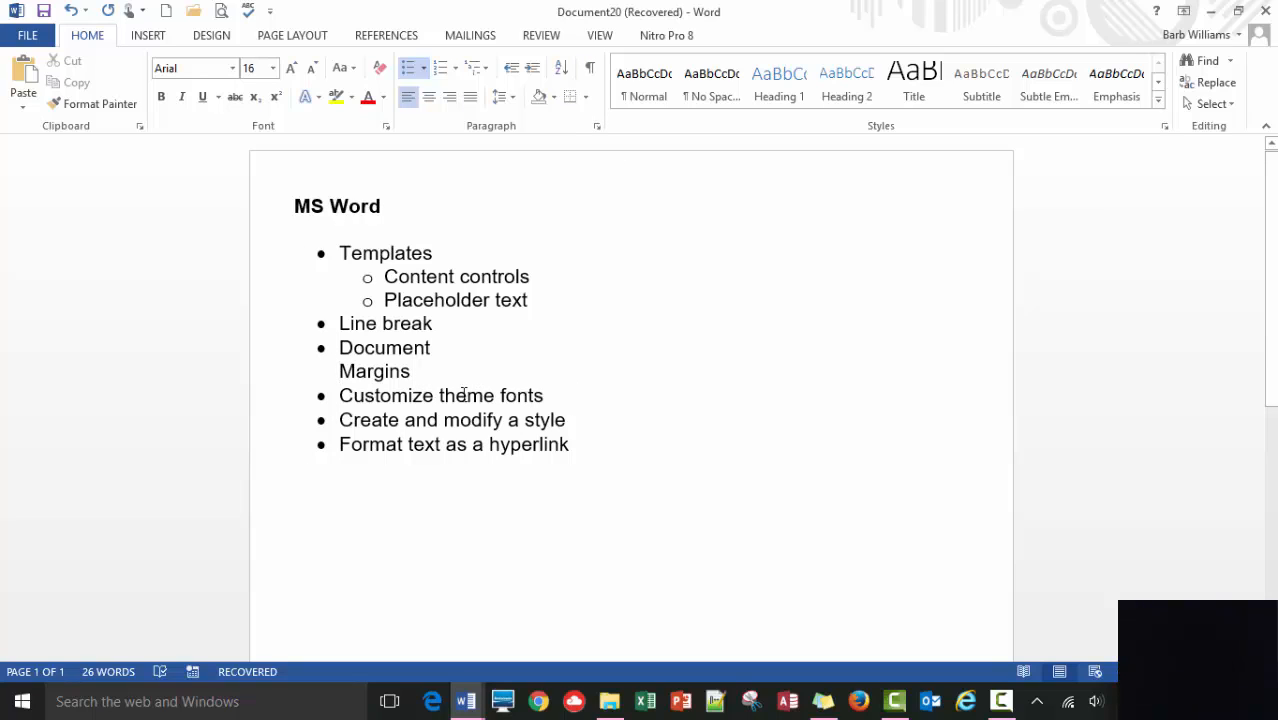
- Create a custom theme font set named Resume with Britannic Bold as heading font and Bradley Hand ITC as body font
{"action": "left_click", "coordinate": [221, 40]}
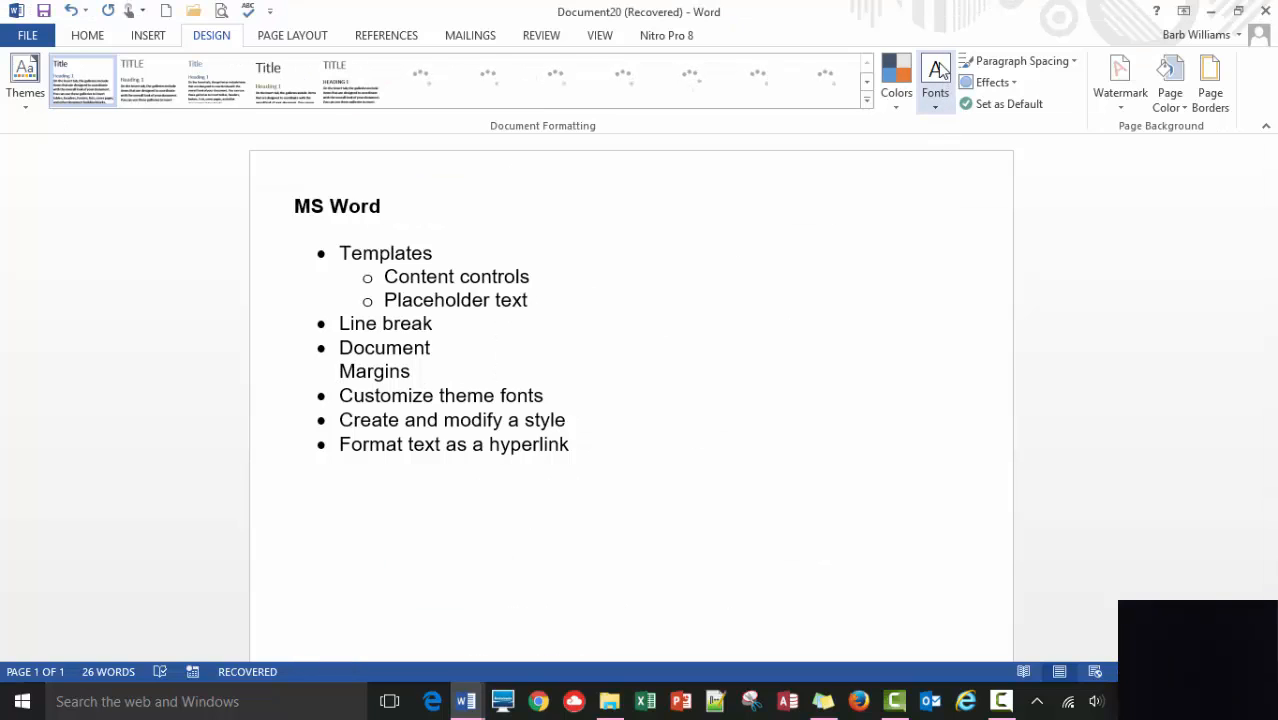
{"action": "left_click", "coordinate": [935, 115]}
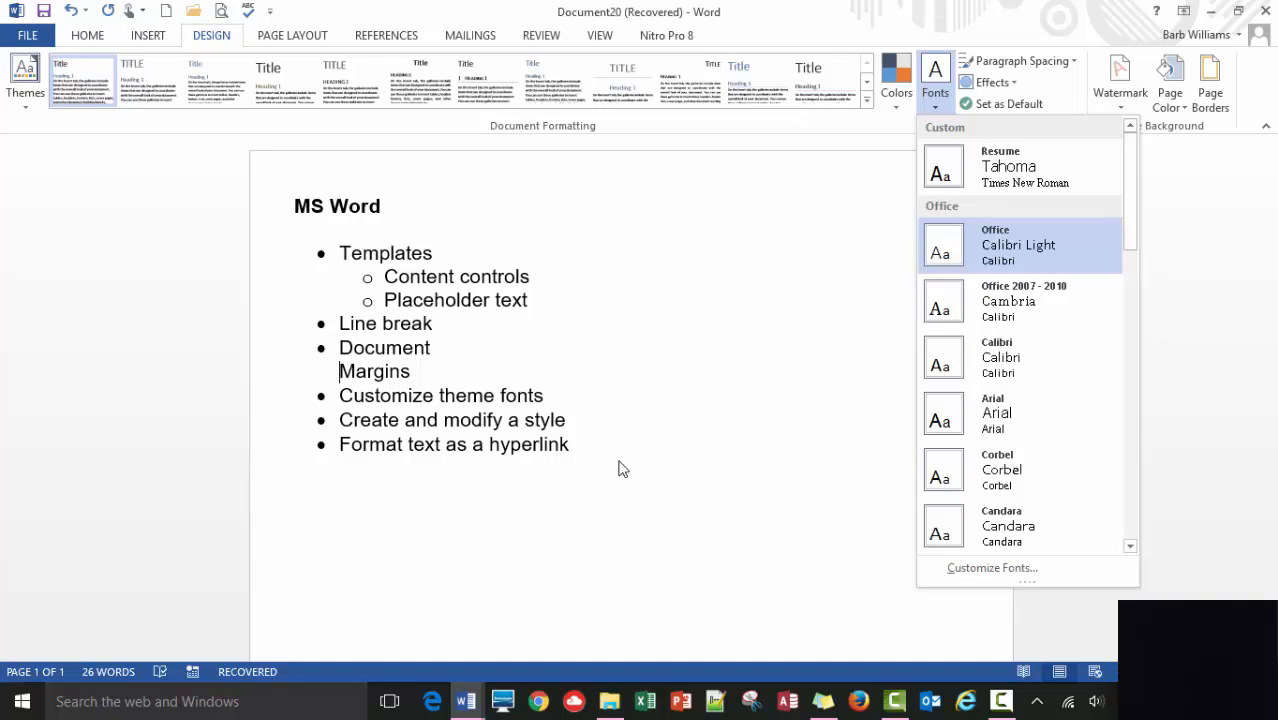
{"action": "left_click", "coordinate": [984, 570]}
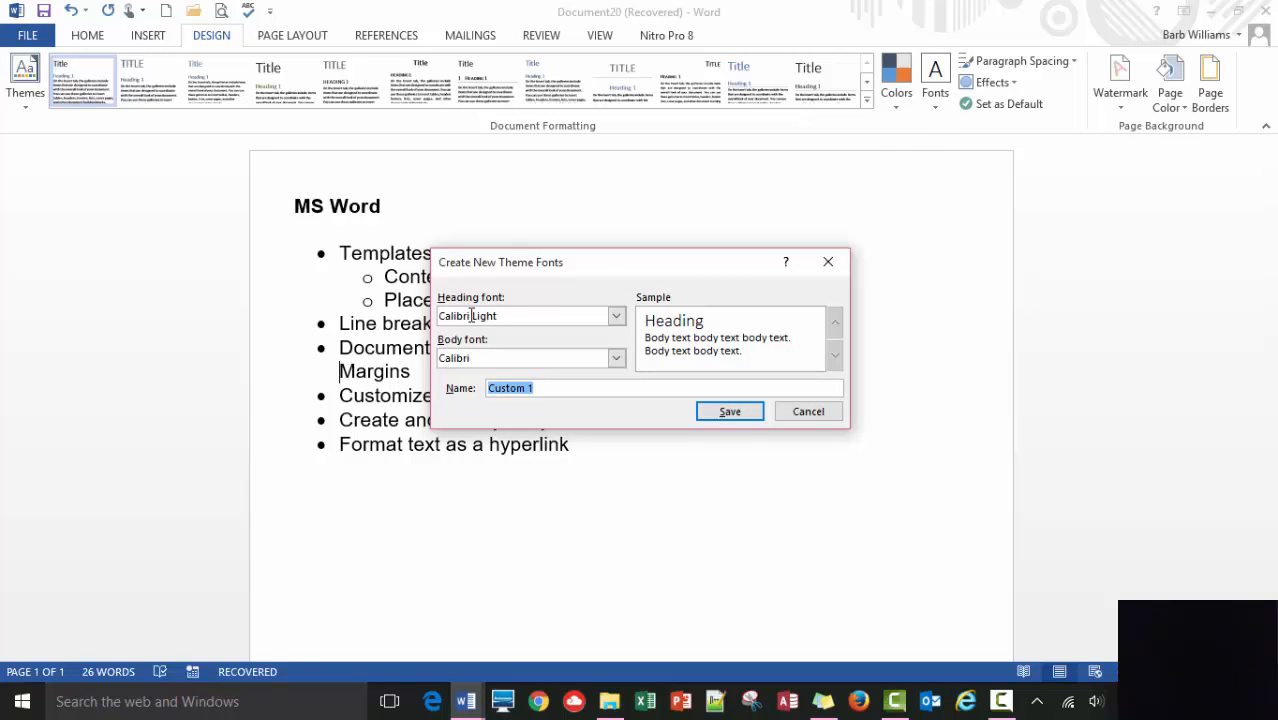
{"action": "left_click", "coordinate": [617, 316]}
{"action": "left_click", "coordinate": [543, 366]}
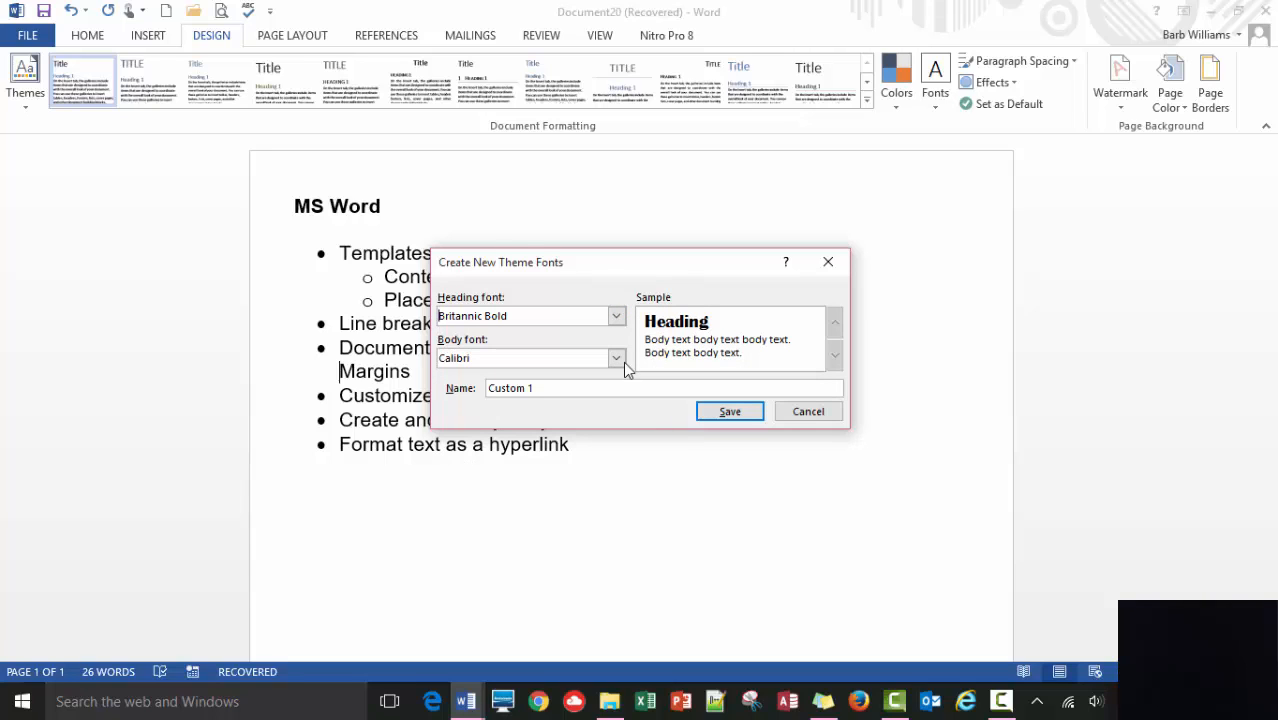
{"action": "left_click", "coordinate": [620, 357]}
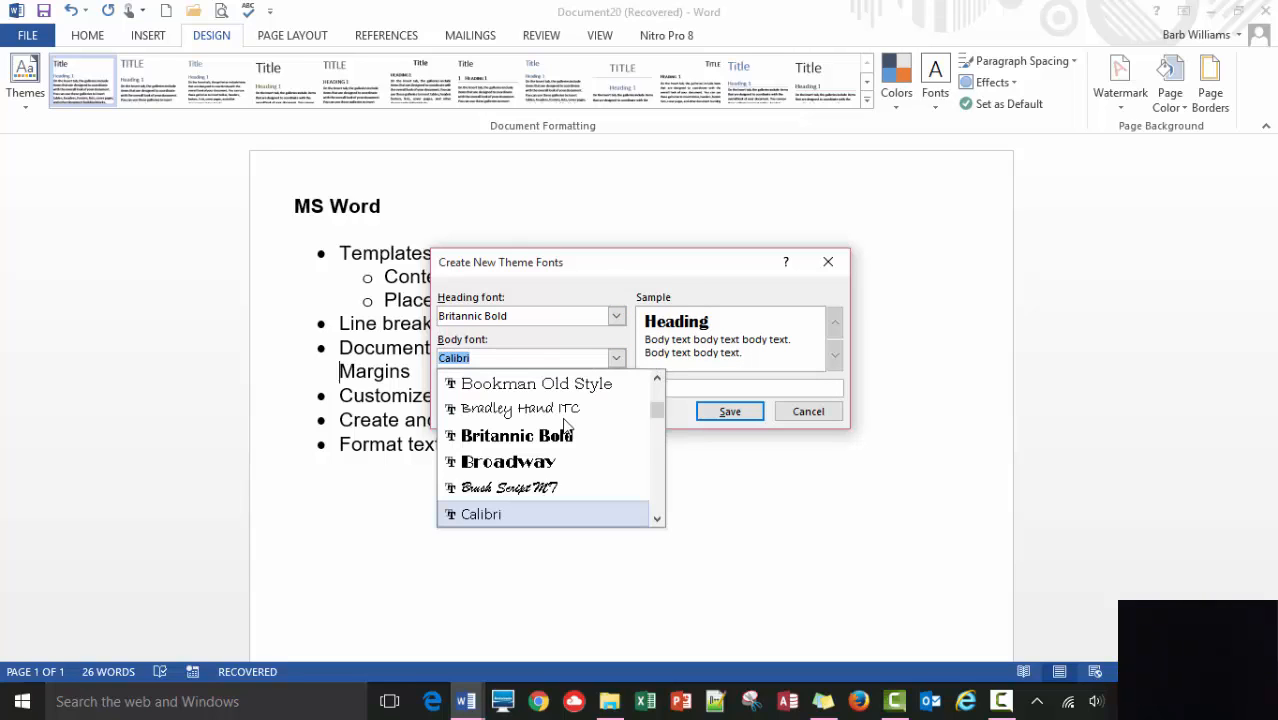
{"action": "left_click", "coordinate": [561, 409]}
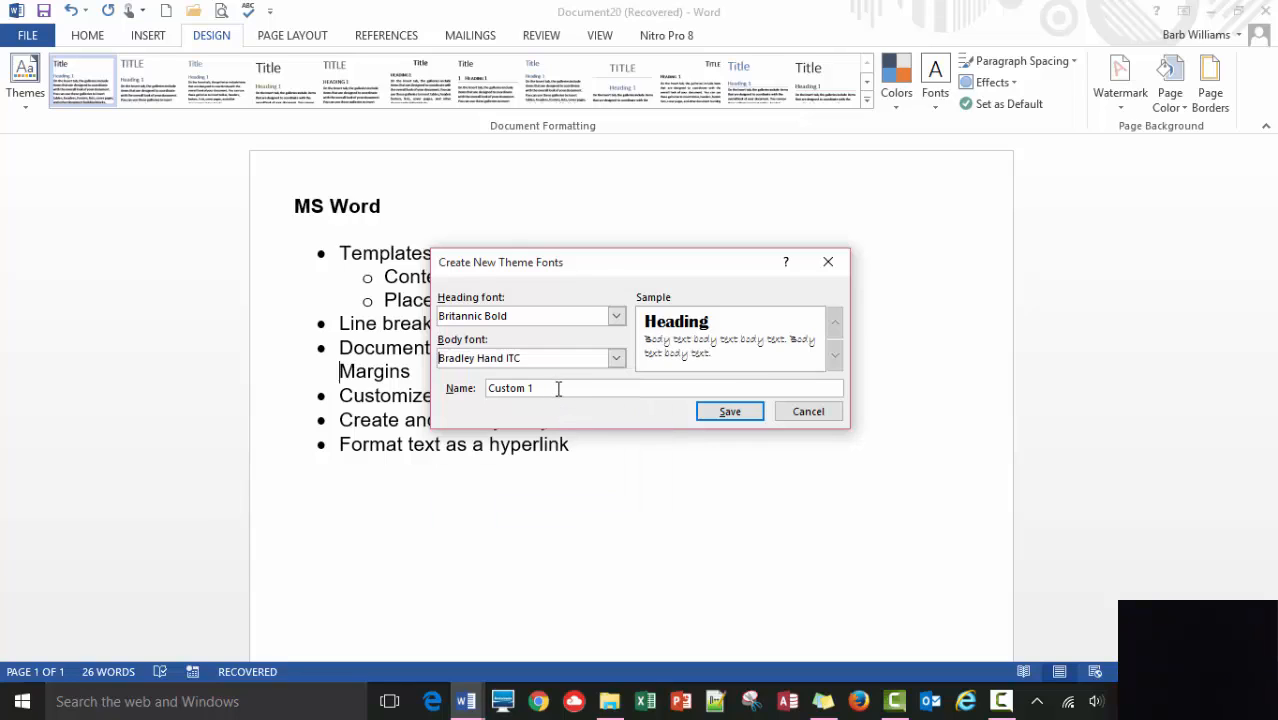
{"action": "left_click_drag", "start_coordinate": [558, 388], "coordinate": [472, 388]}
{"action": "type", "text": "Resume"}
{"action": "left_click", "coordinate": [737, 414]}
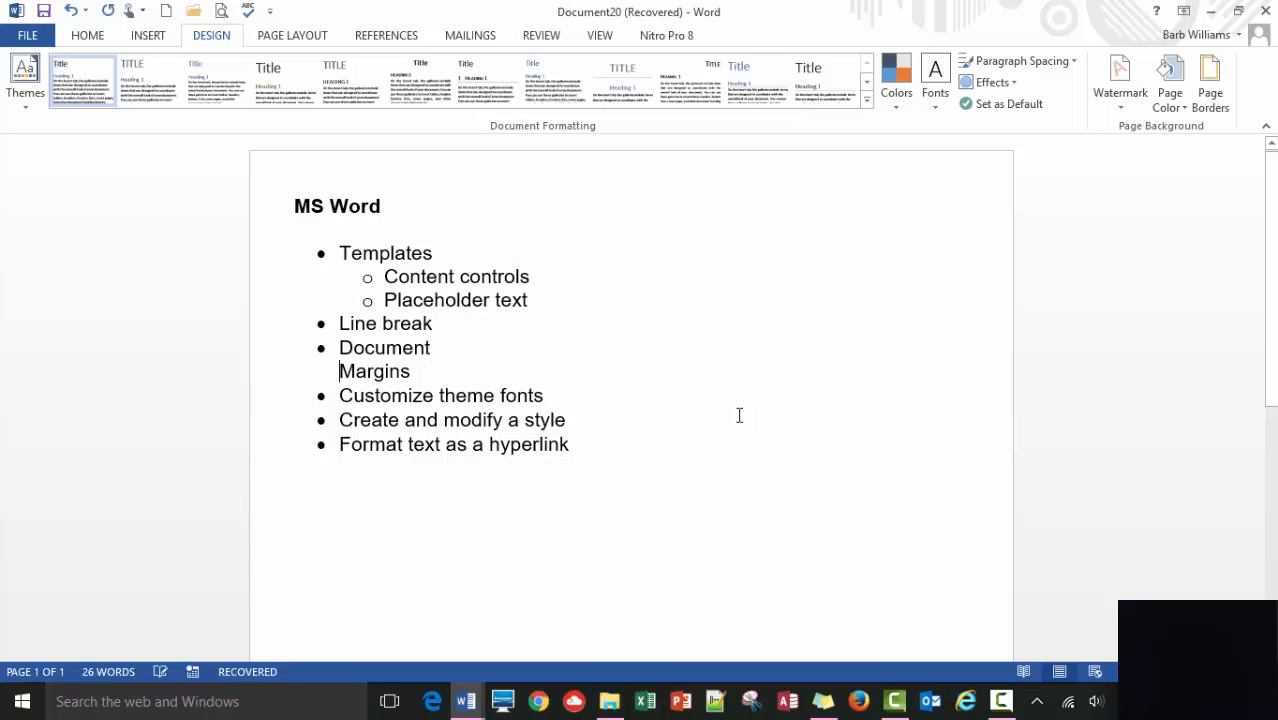
- Look through the theme fonts list to check the custom font sets
{"action": "left_click", "coordinate": [935, 108]}
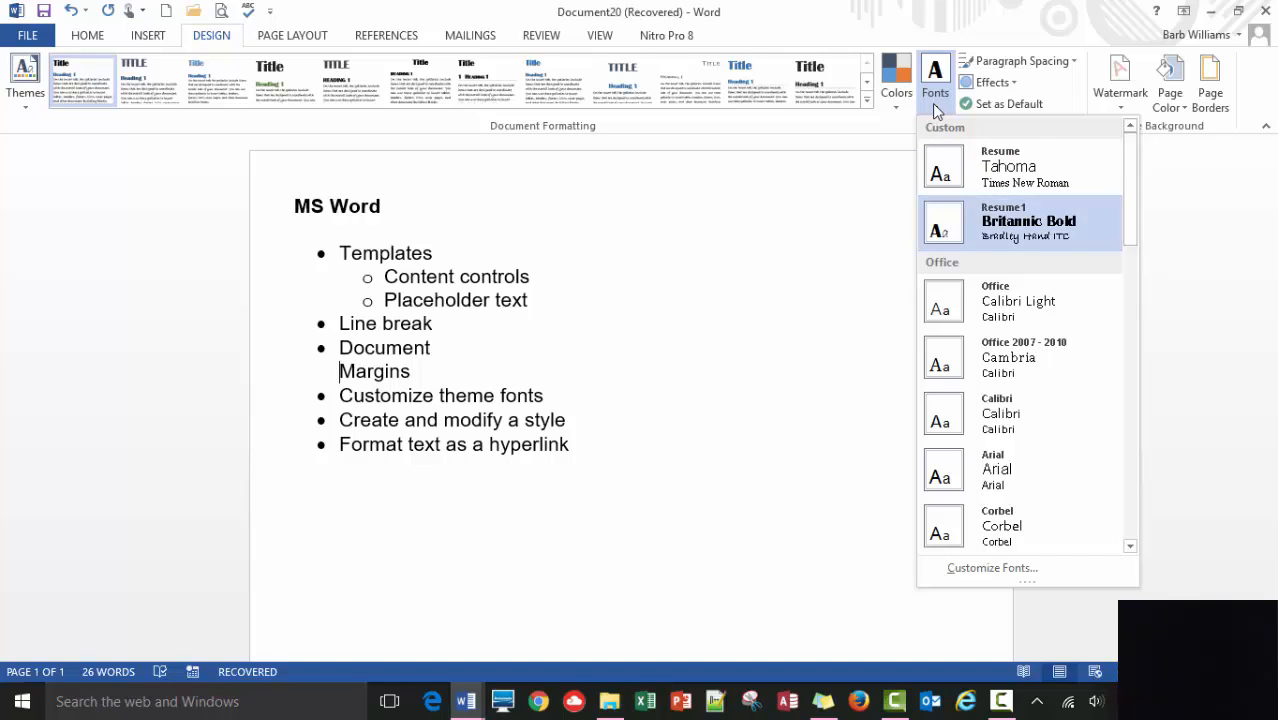
{"action": "left_click", "coordinate": [934, 104]}
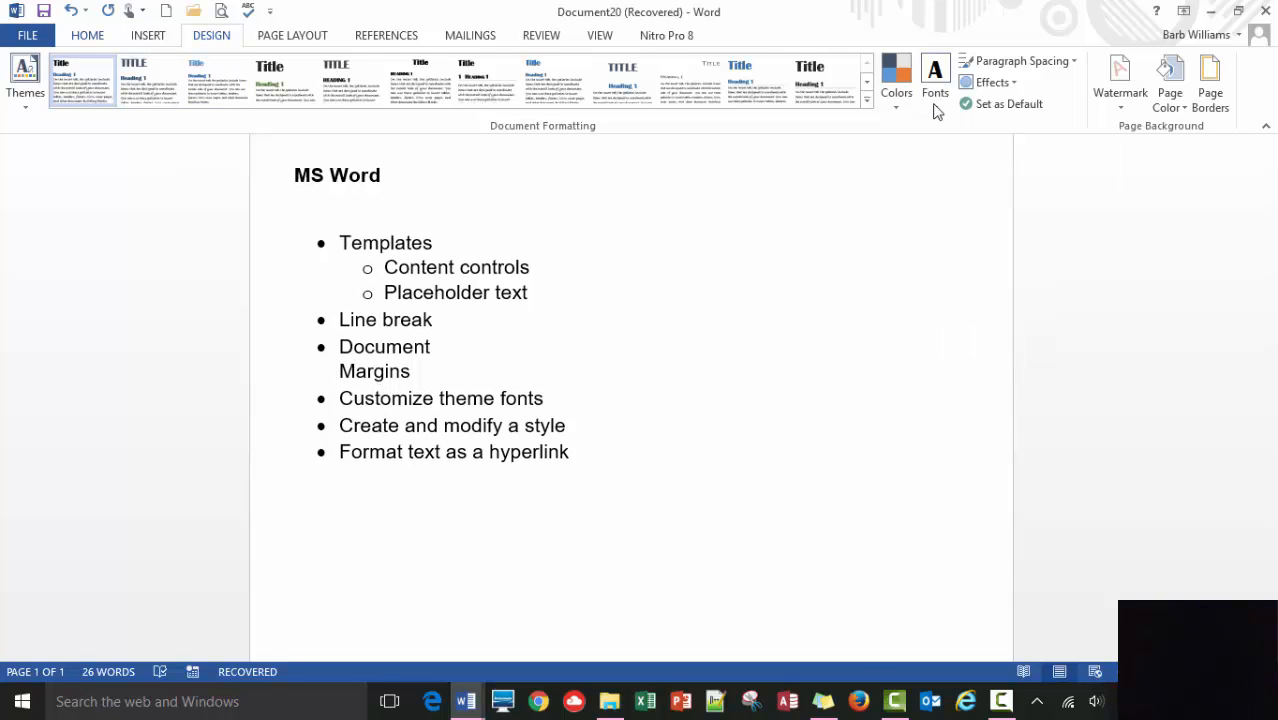
{"action": "scroll", "coordinate": [937, 111], "scroll_direction": "up", "scroll_amount": 2}
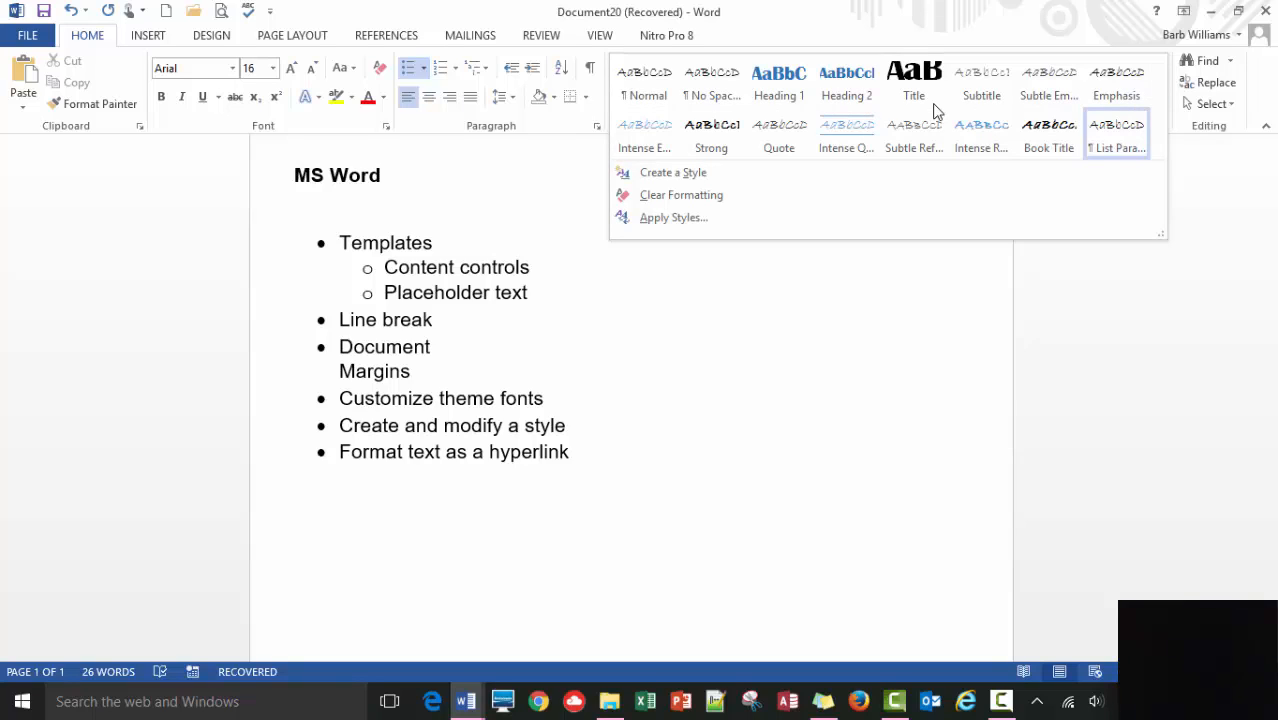
- Examine the full formatting options for creating a new style from the Document Margins bullet, and close them without saving a style
{"action": "key", "text": "Up"}
{"action": "key", "text": "Up"}
{"action": "key", "text": "Up"}
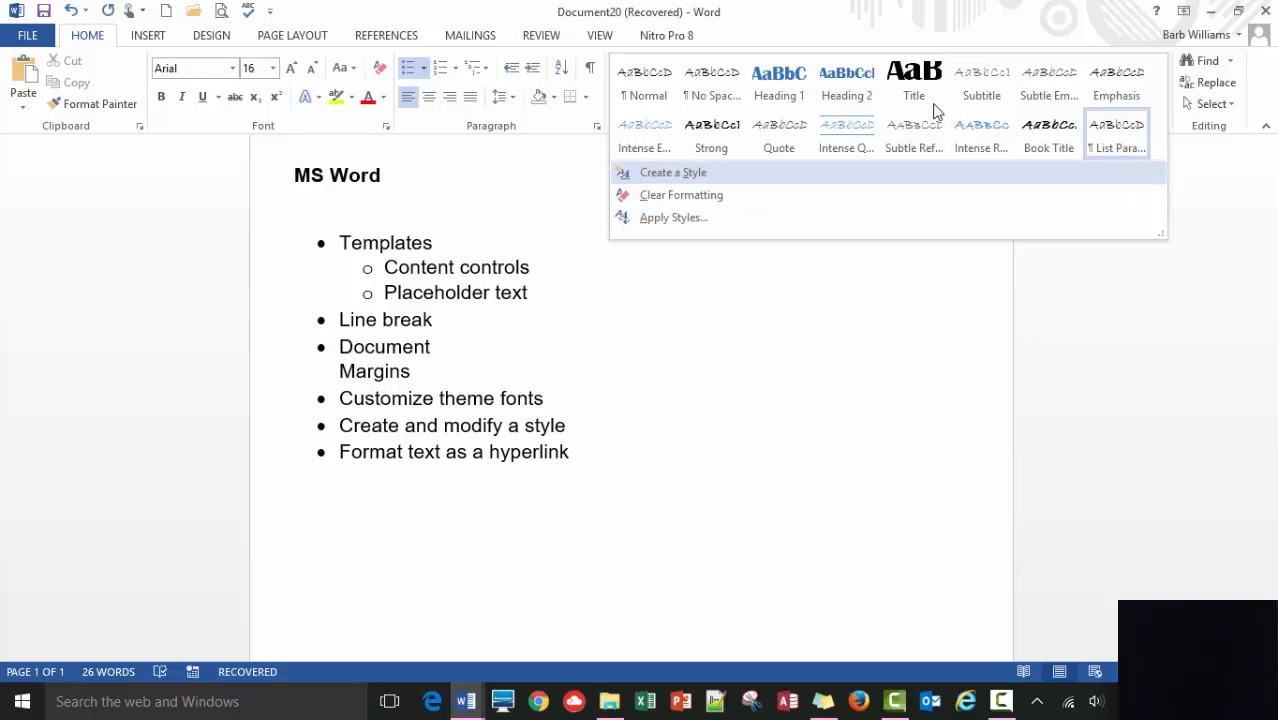
{"action": "key", "text": "Return"}
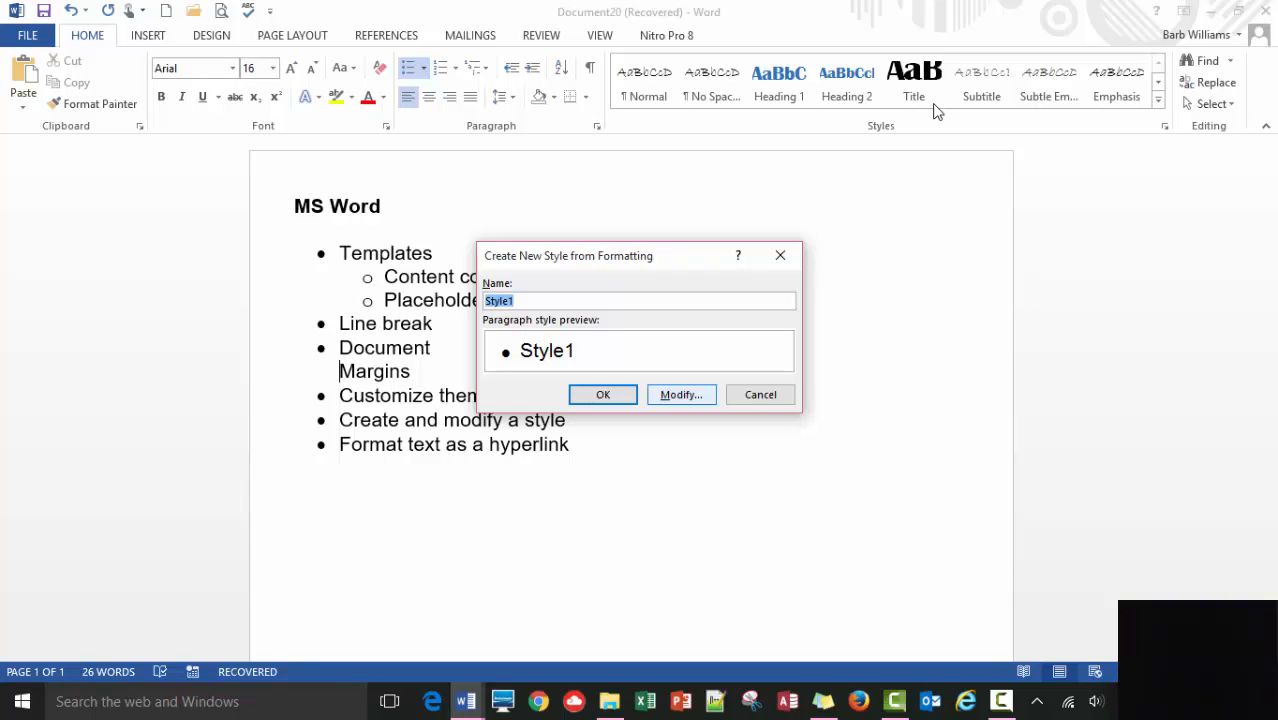
{"action": "key", "text": "alt+m"}
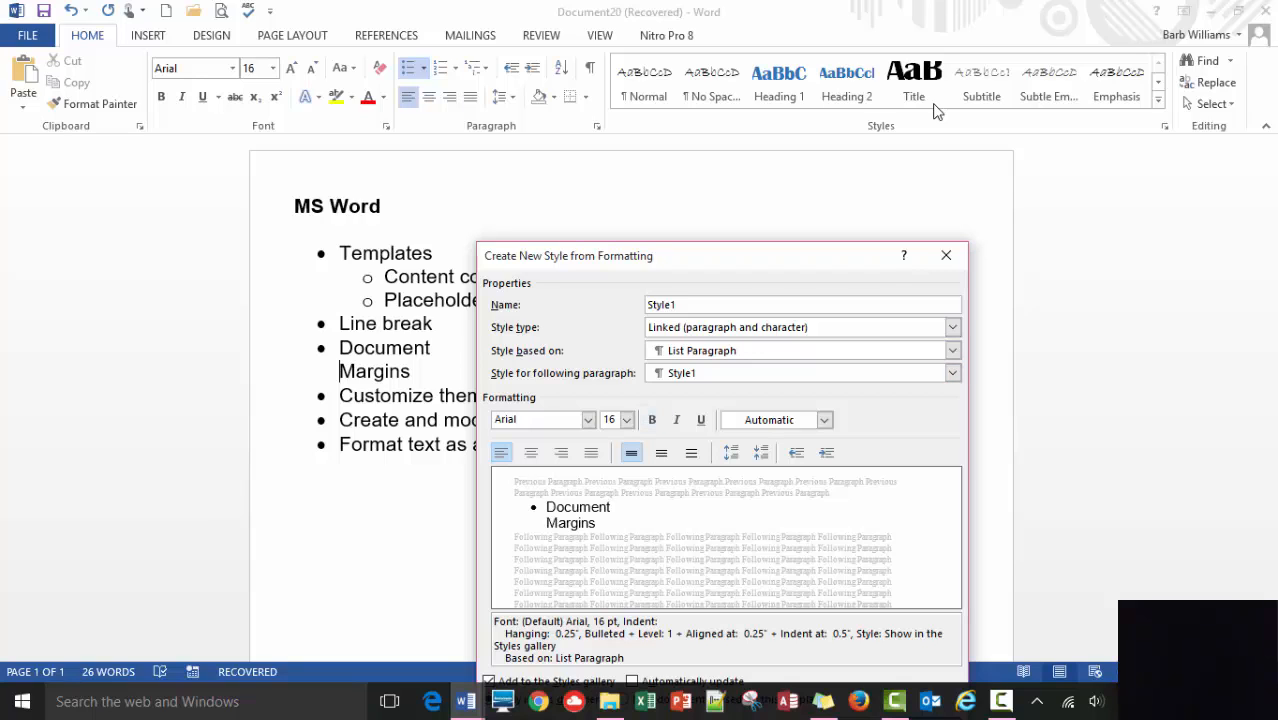
{"action": "key", "text": "alt+n"}
{"action": "key", "text": "Escape"}
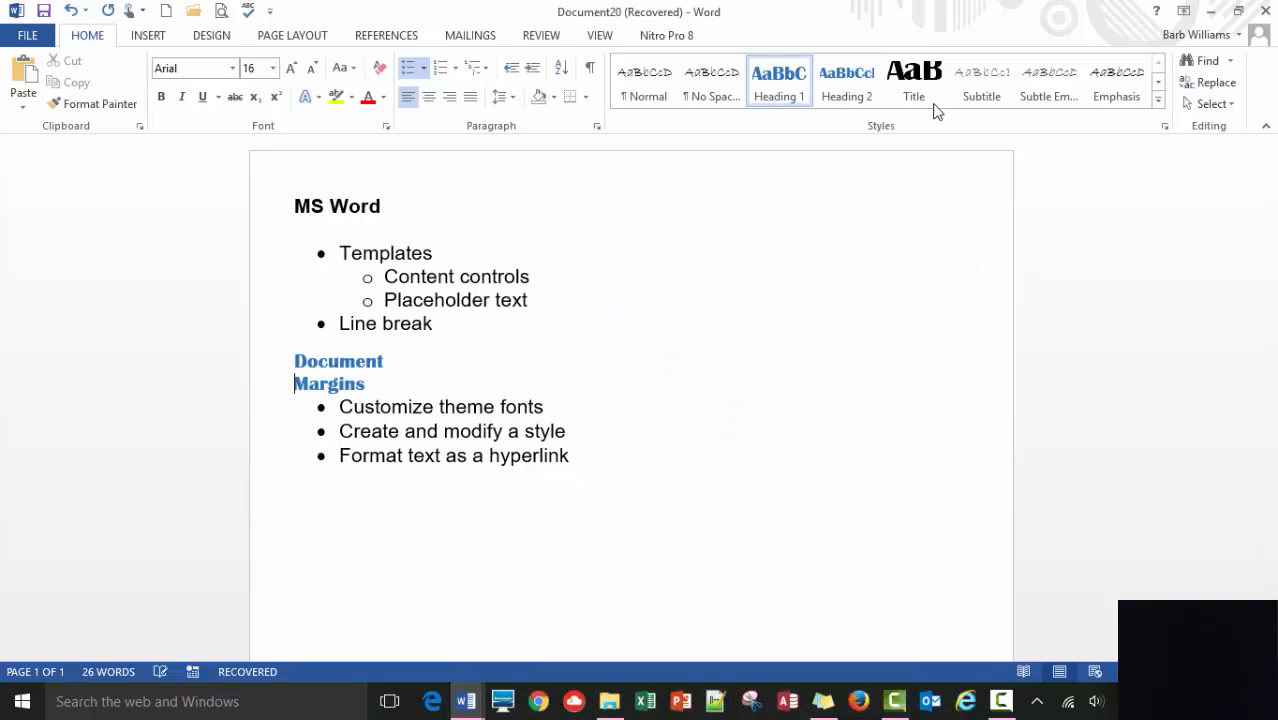
- Open the Heading 1 style for modification and rename it New Style
{"action": "right_click", "coordinate": [793, 86]}
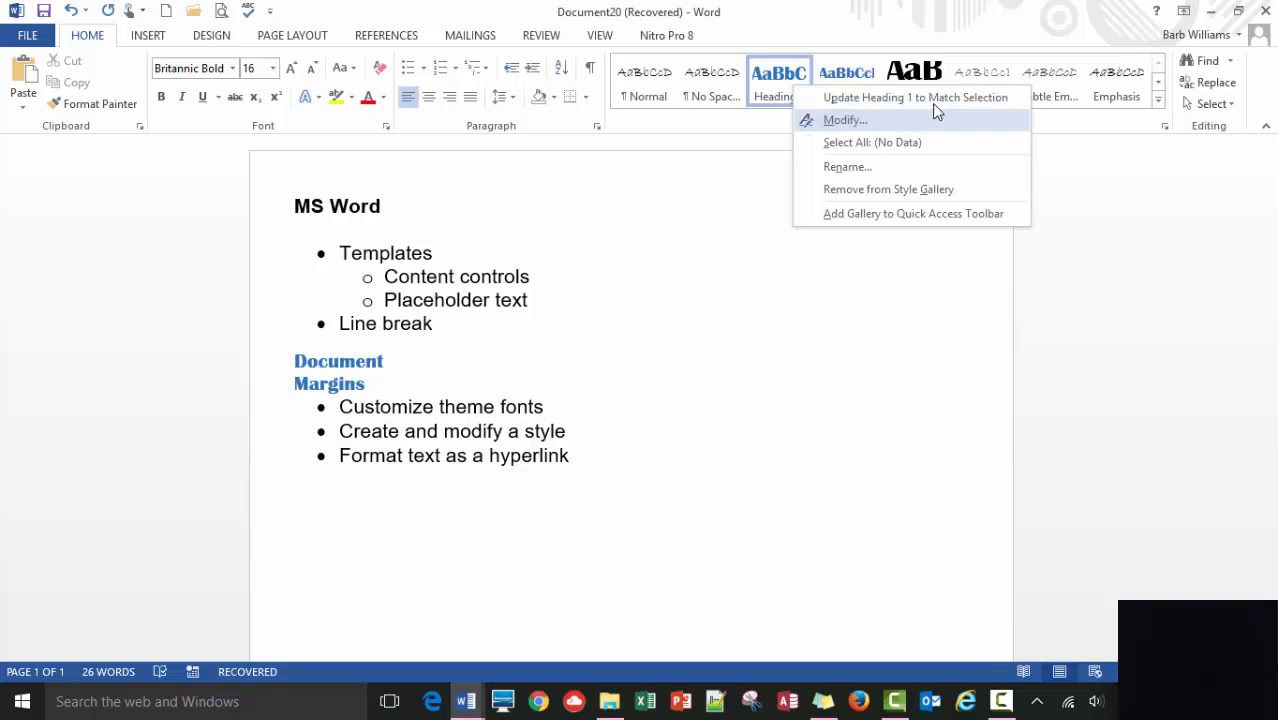
{"action": "left_click", "coordinate": [933, 112]}
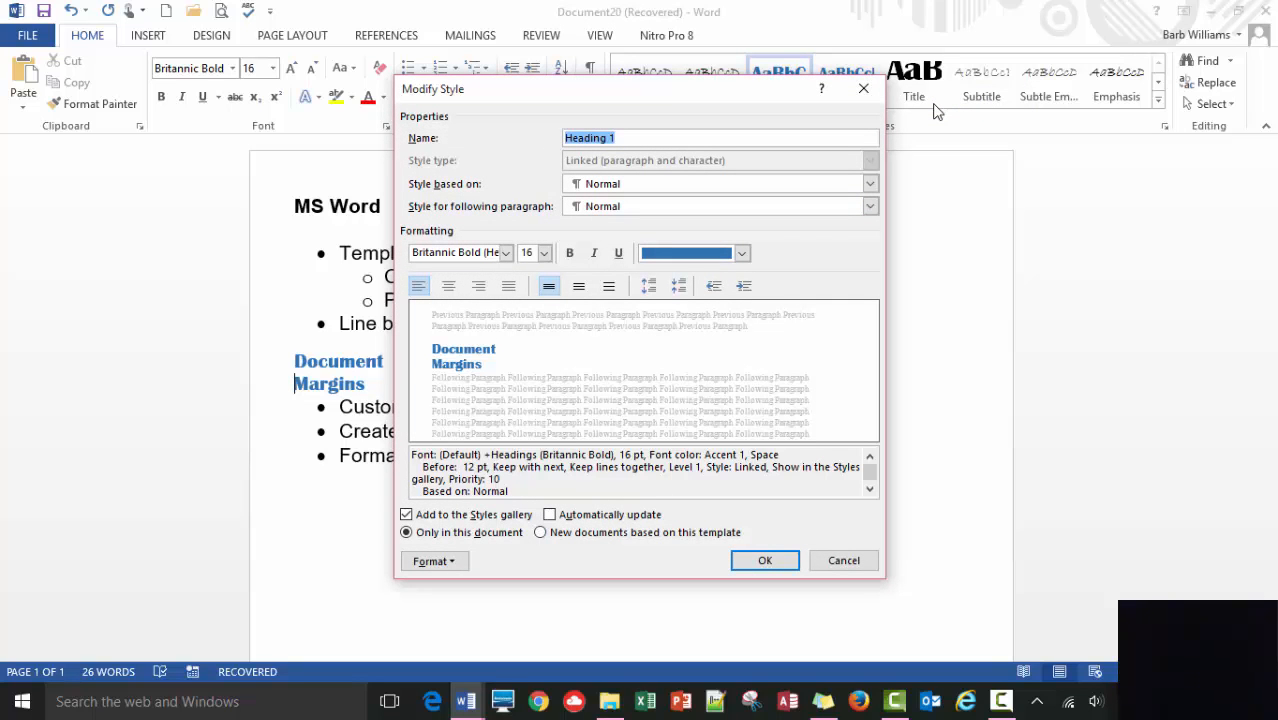
{"action": "type", "text": "New Style"}
- Set the style's font colour to a darker Accent 5 blue and its size to 20 pt, and save the modified style
{"action": "key", "text": "alt+o"}
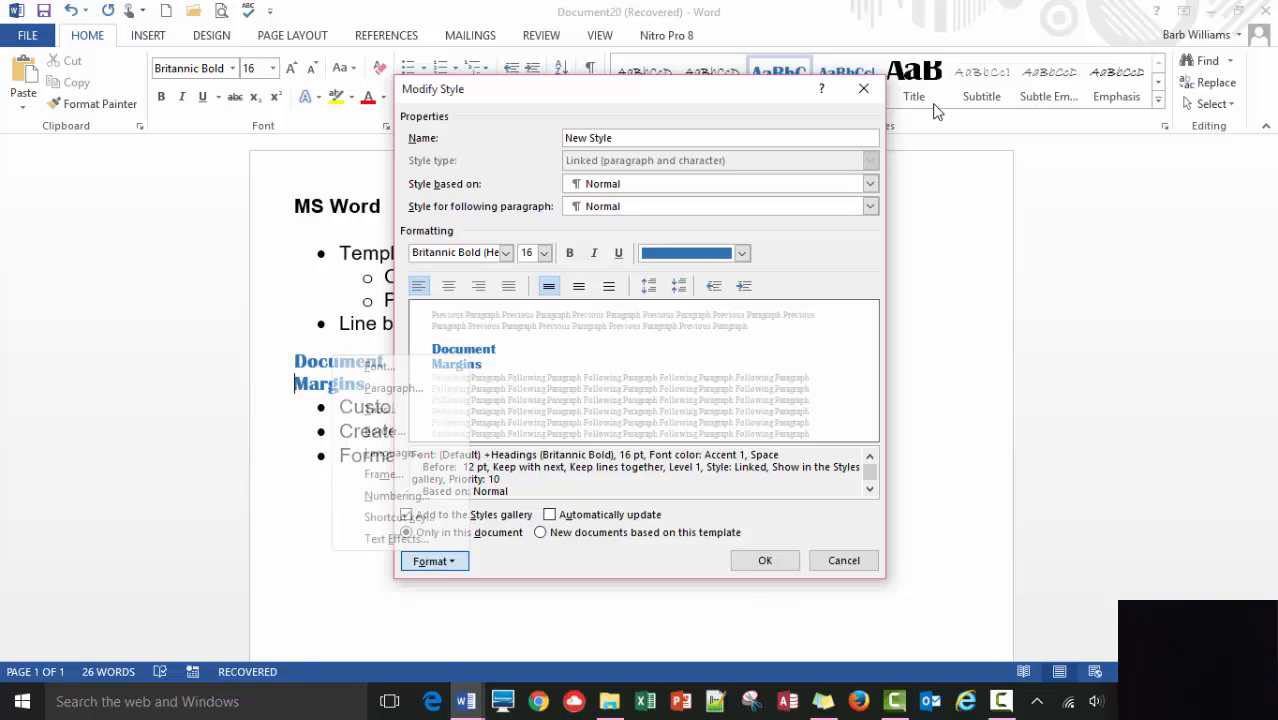
{"action": "key", "text": "Up"}
{"action": "key", "text": "Down"}
{"action": "key", "text": "Down"}
{"action": "key", "text": "Down"}
{"action": "key", "text": "Up"}
{"action": "key", "text": "Up"}
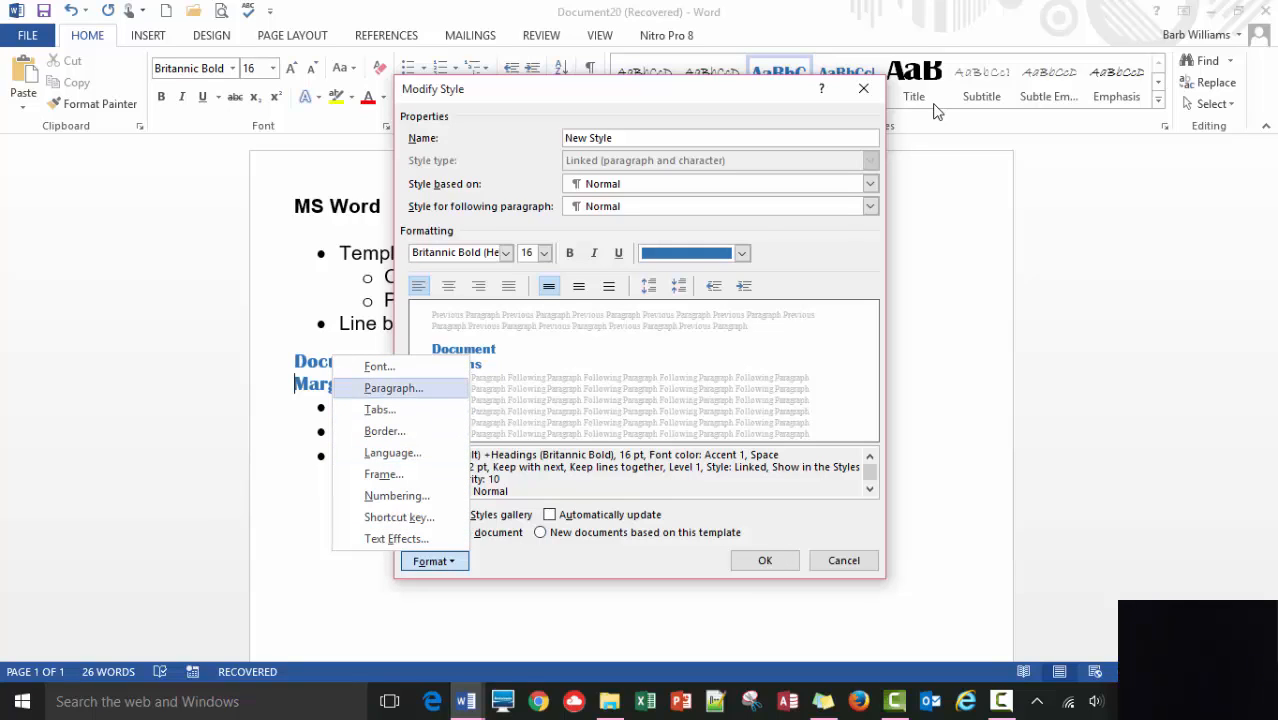
{"action": "key", "text": "f"}
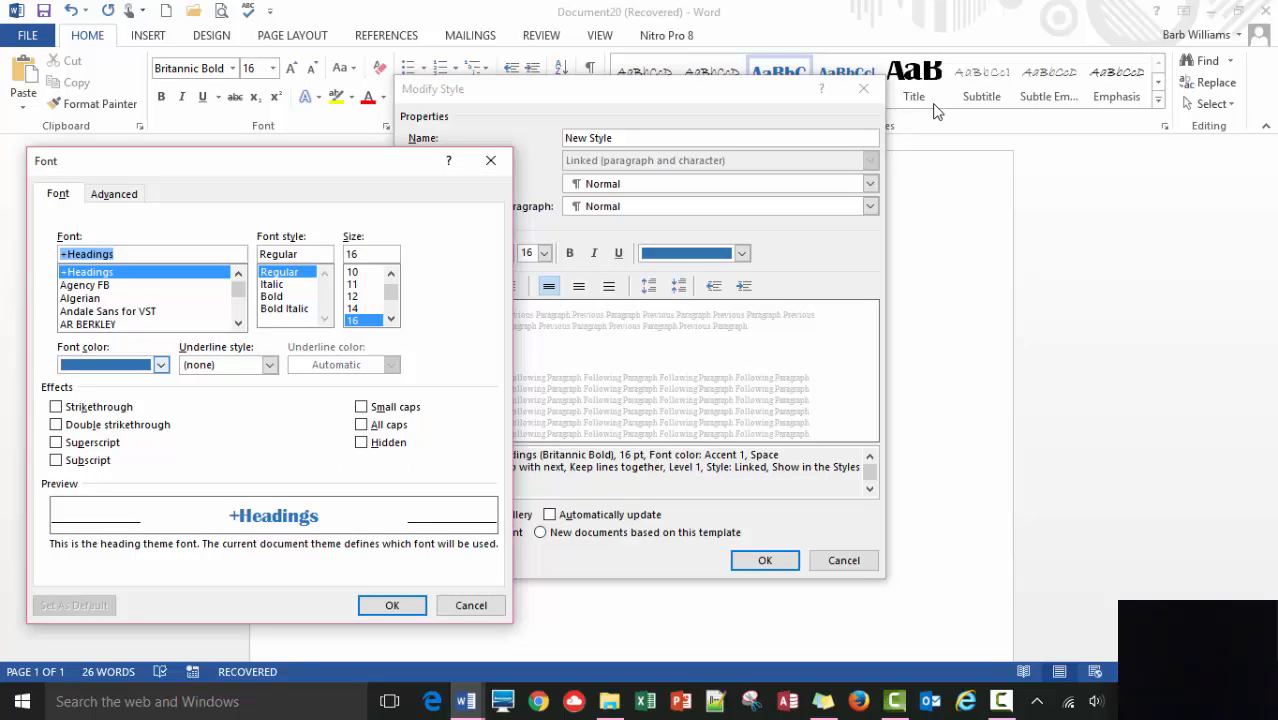
{"action": "key", "text": "alt+c"}
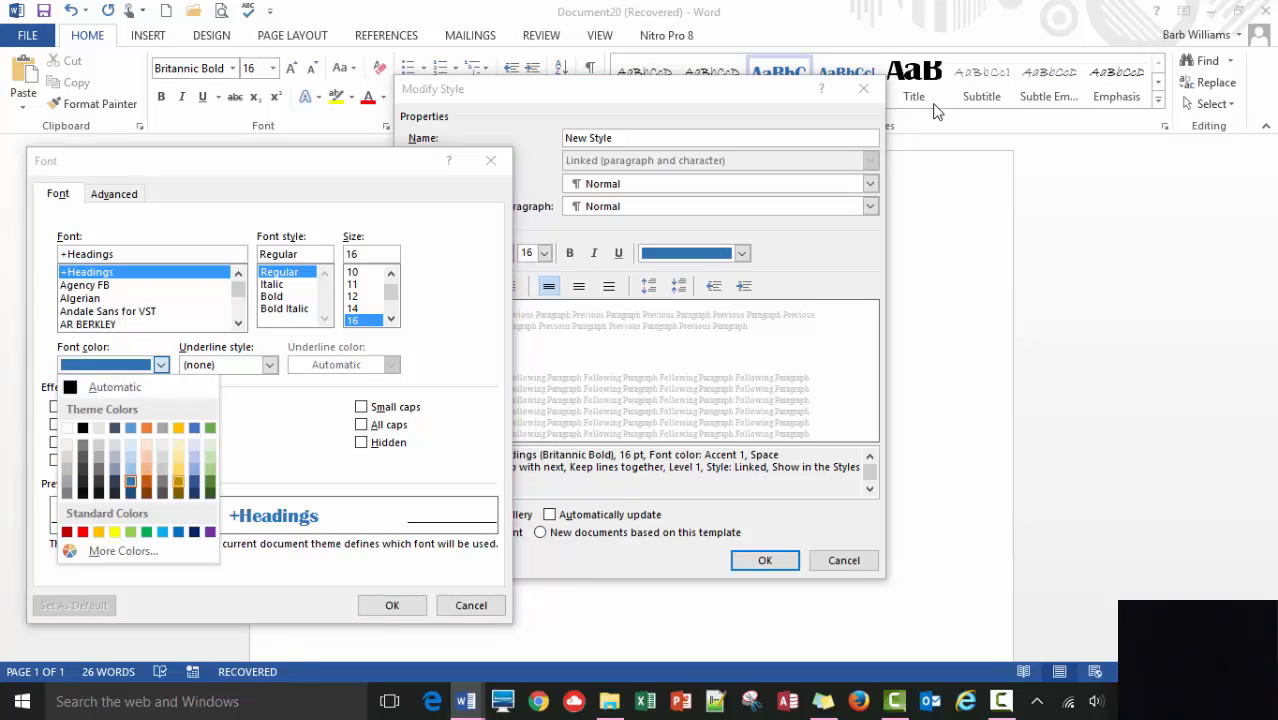
{"action": "left_click", "coordinate": [194, 481]}
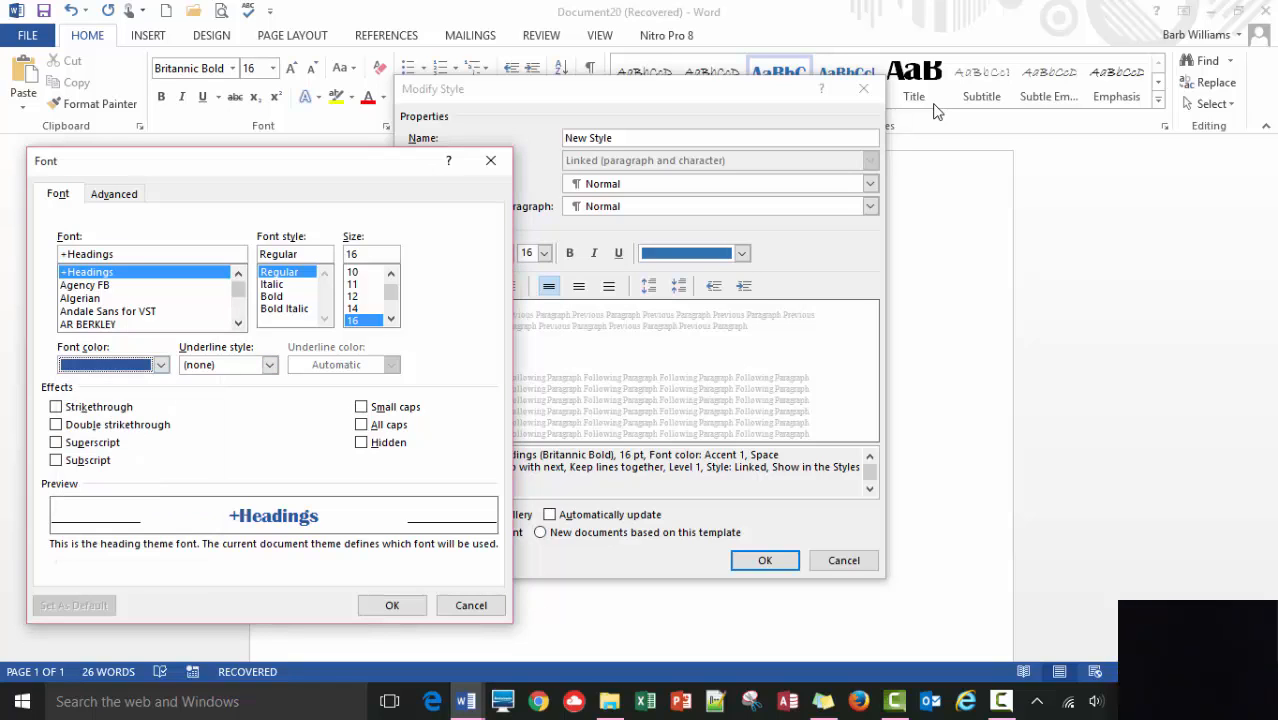
{"action": "left_click", "coordinate": [391, 319]}
{"action": "left_click", "coordinate": [391, 319]}
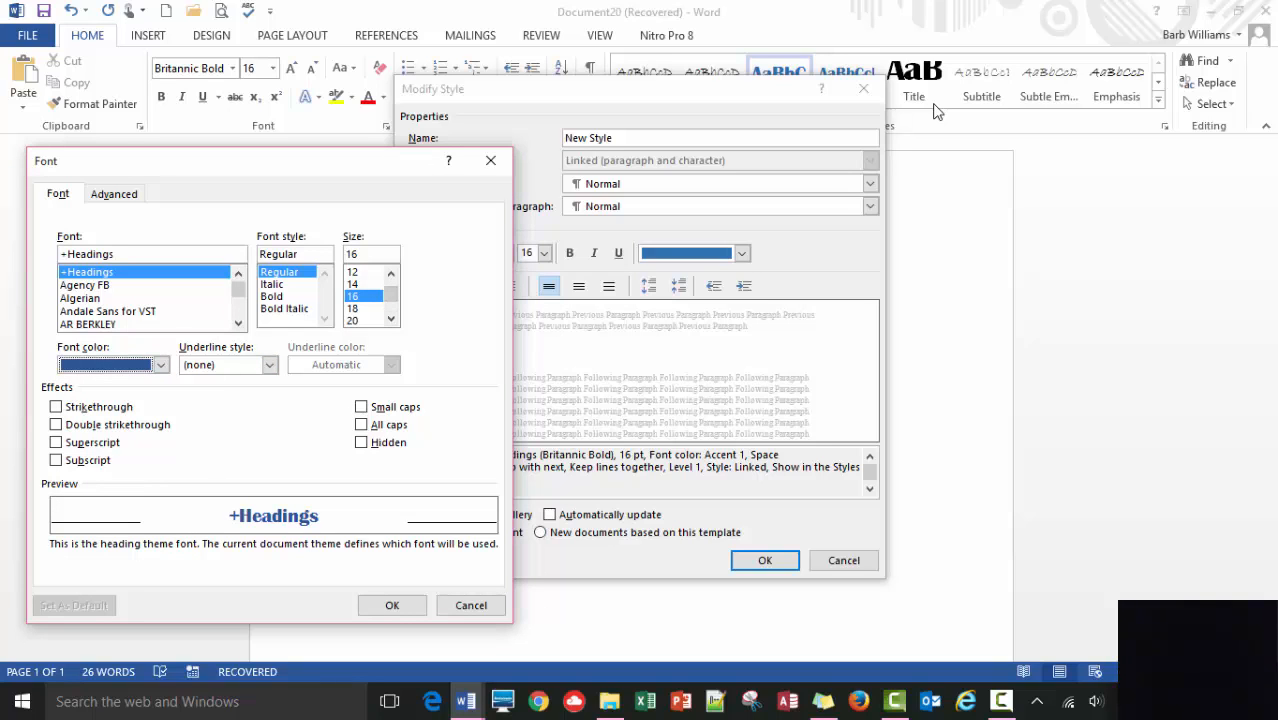
{"action": "left_click", "coordinate": [352, 320]}
{"action": "left_click", "coordinate": [392, 605]}
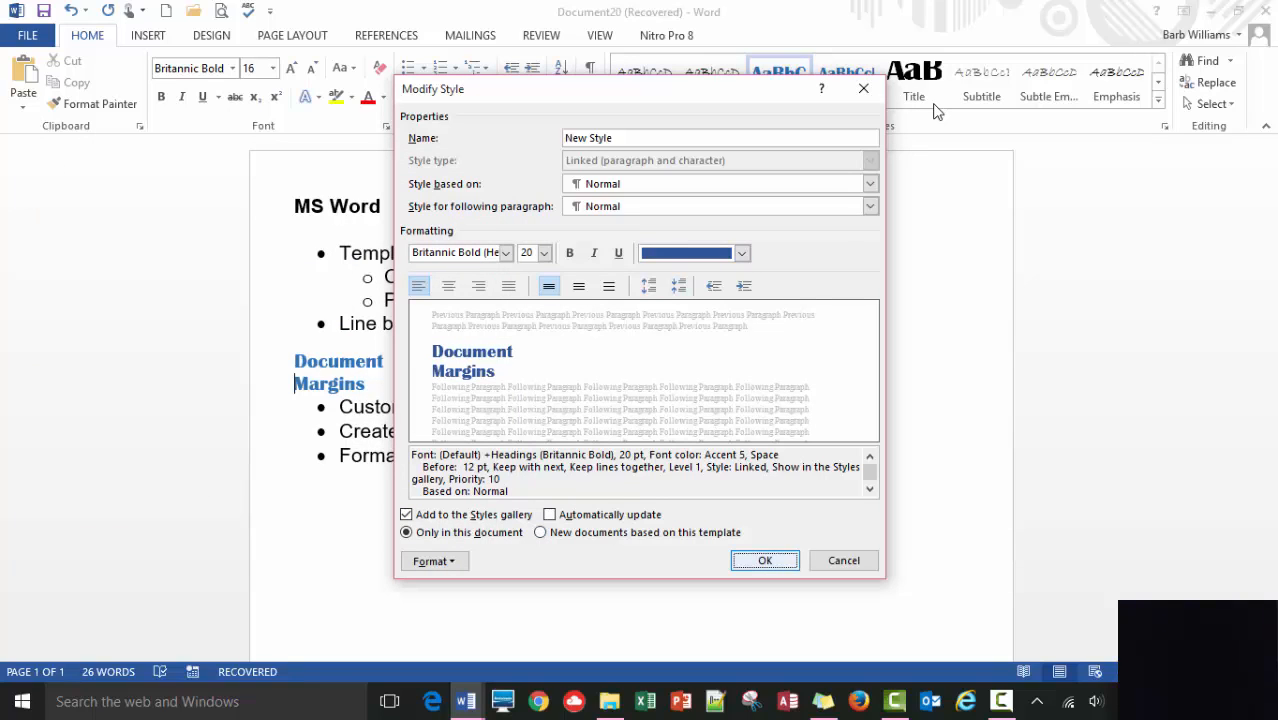
{"action": "key", "text": "Return"}
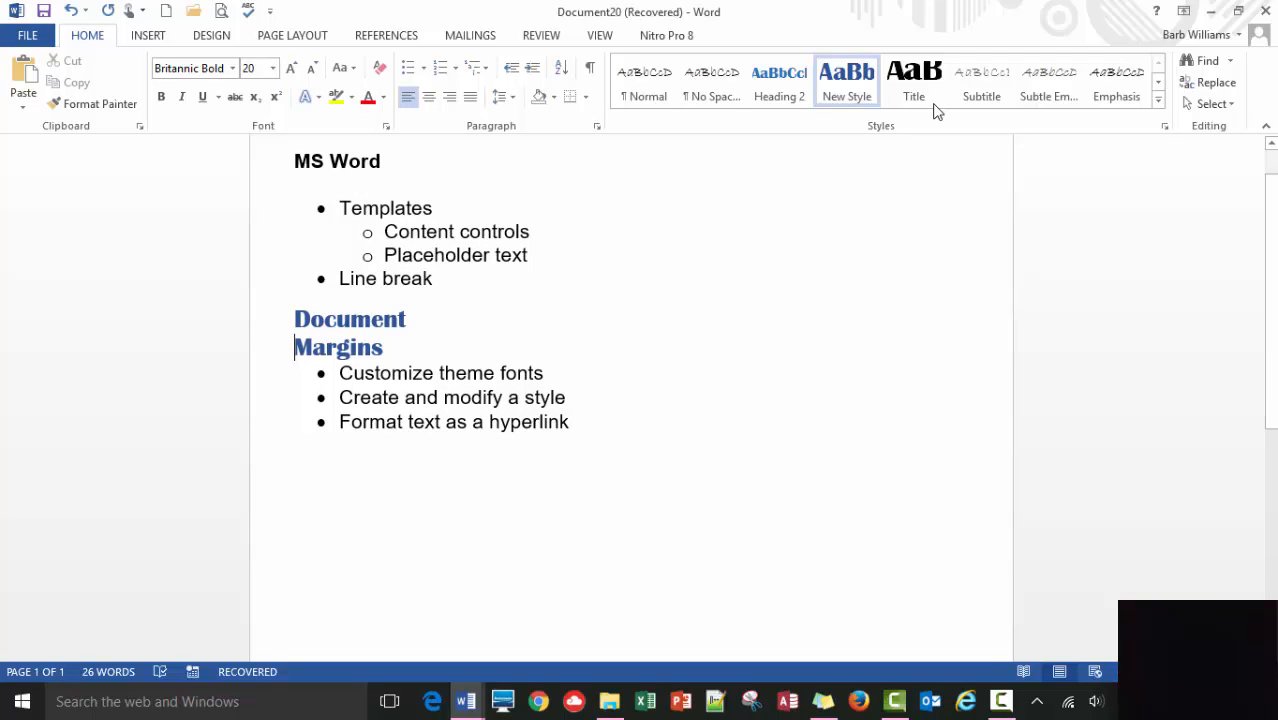
{"action": "key", "text": "Down"}
{"action": "key", "text": "Down"}
{"action": "key", "text": "Down"}
{"action": "key", "text": "ctrl+shift+Right"}
{"action": "key", "text": "ctrl+shift+Right"}
{"action": "key", "text": "ctrl+shift+Right"}
{"action": "key", "text": "ctrl+shift+Right"}
{"action": "key", "text": "ctrl+shift+Right"}
{"action": "key", "text": "ctrl+shift+Right"}
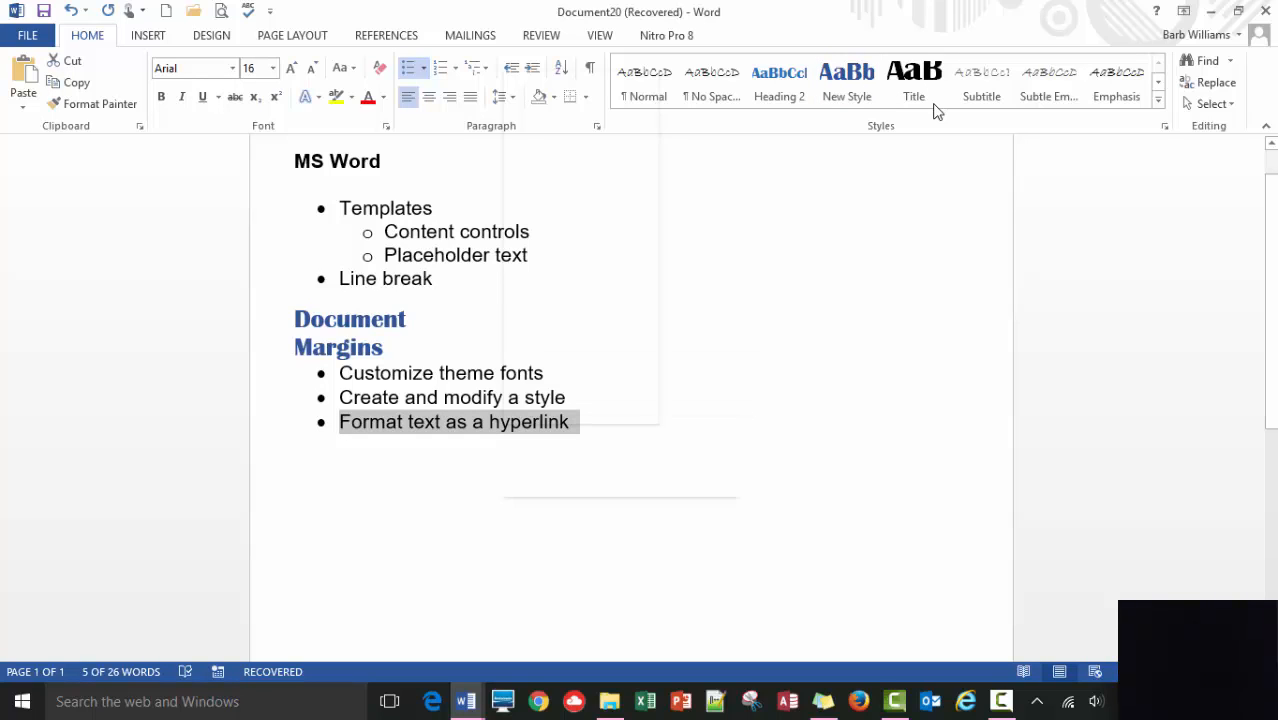
{"action": "key", "text": "shift+F10"}
{"action": "key", "text": "Up"}
{"action": "key", "text": "Up"}
{"action": "key", "text": "Return"}
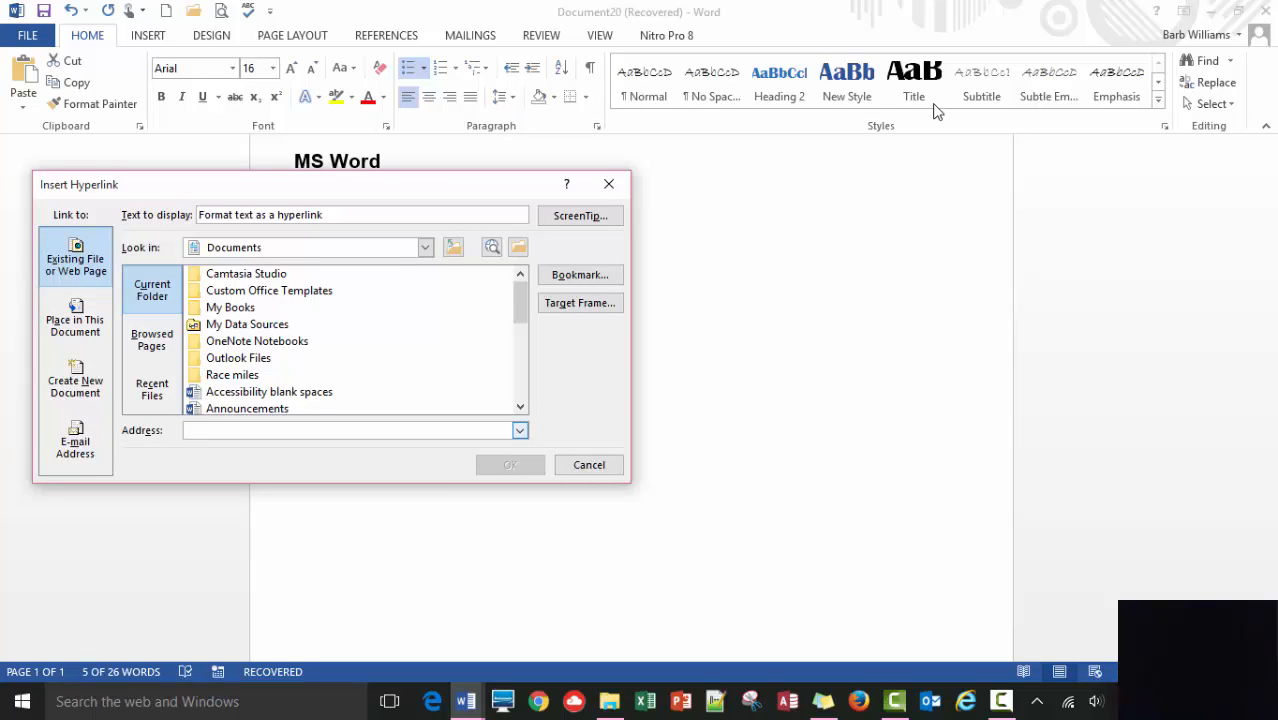
{"action": "type", "text": "http://www."}
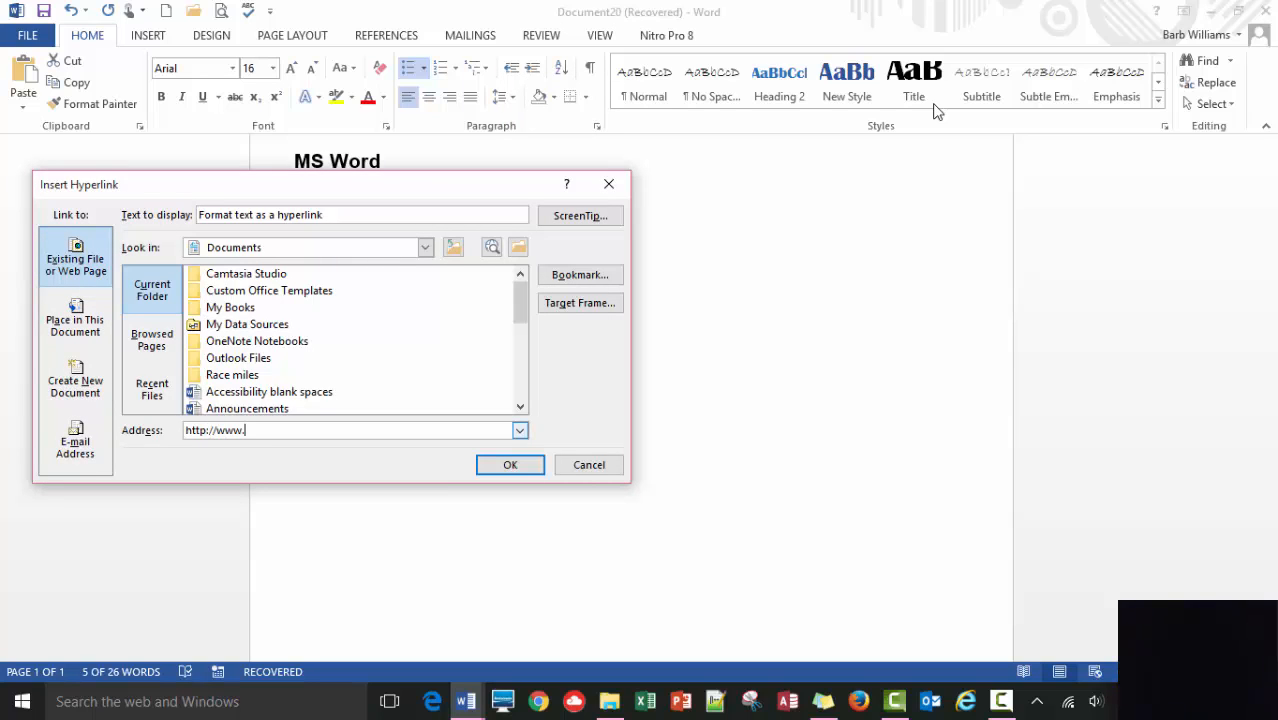
{"action": "type", "text": "google.com"}
{"action": "key", "text": "Return"}
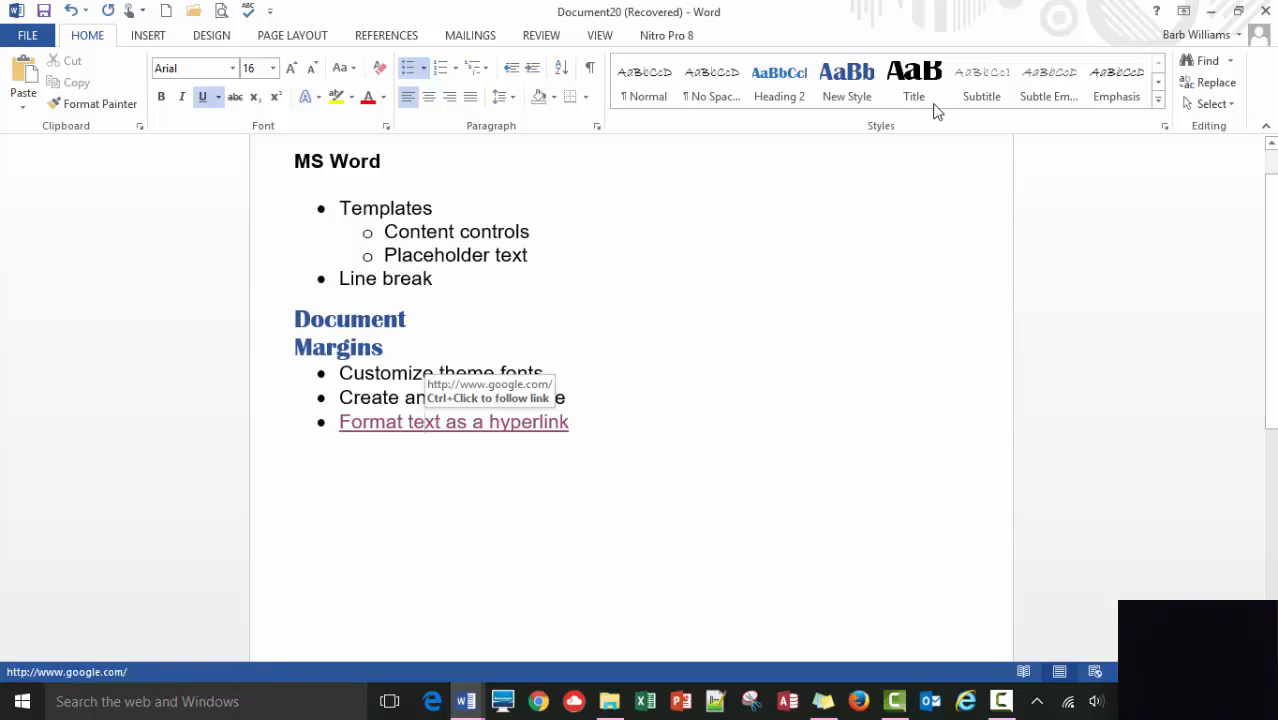
- Review the hyperlink commands and the Edit Hyperlink settings of the linked bullet, and close them without changes
{"action": "key", "text": "shift+F10"}
{"action": "key", "text": "Up"}
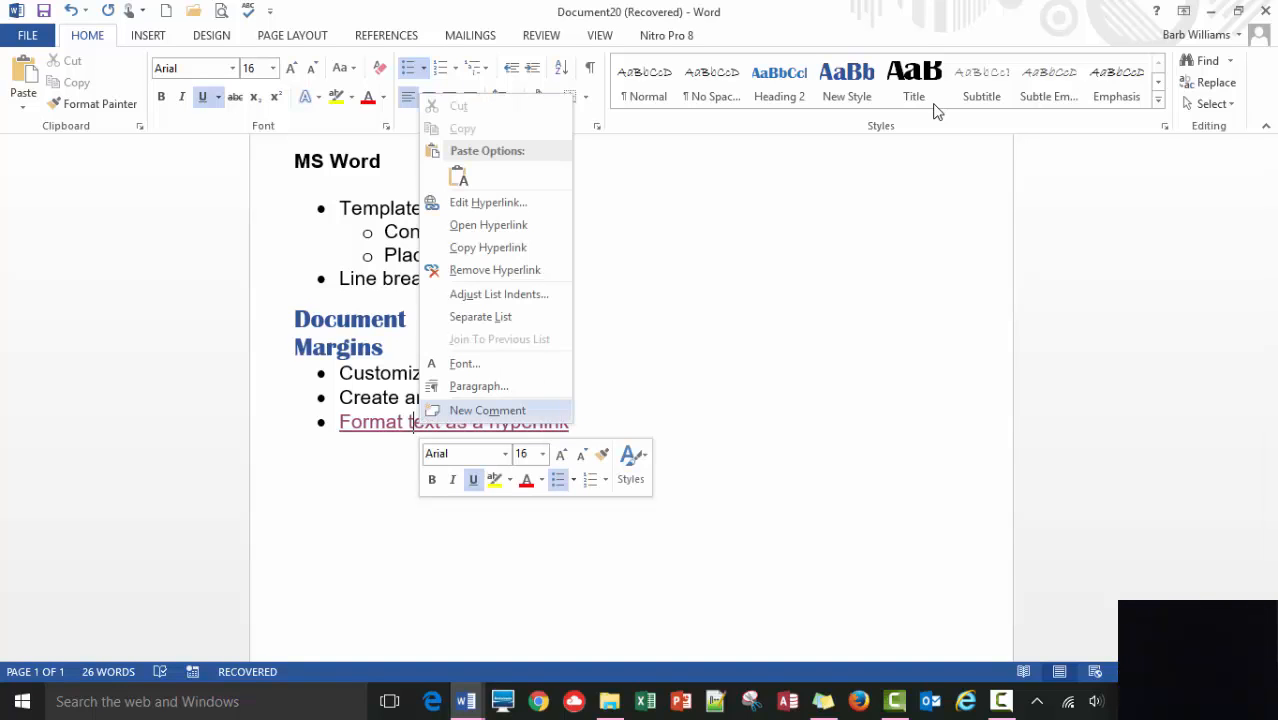
{"action": "key", "text": "Up"}
{"action": "key", "text": "Up"}
{"action": "key", "text": "Up"}
{"action": "key", "text": "Up"}
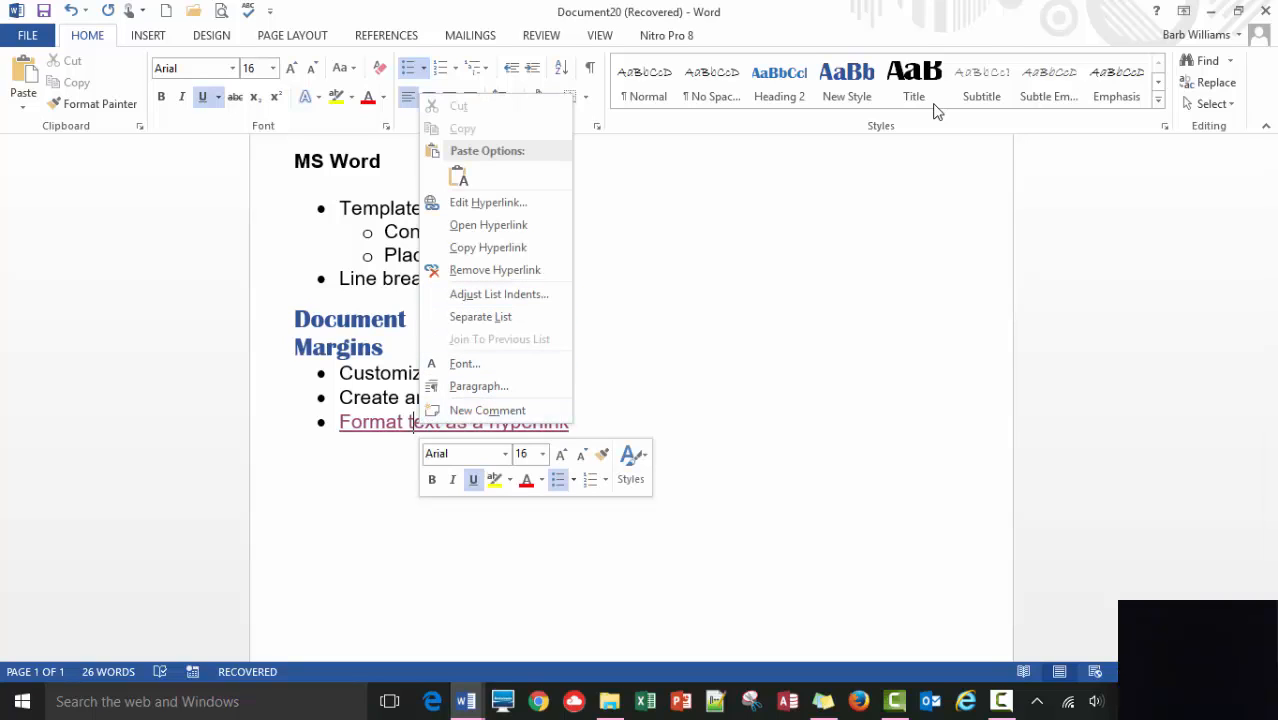
{"action": "key", "text": "Up"}
{"action": "key", "text": "Up"}
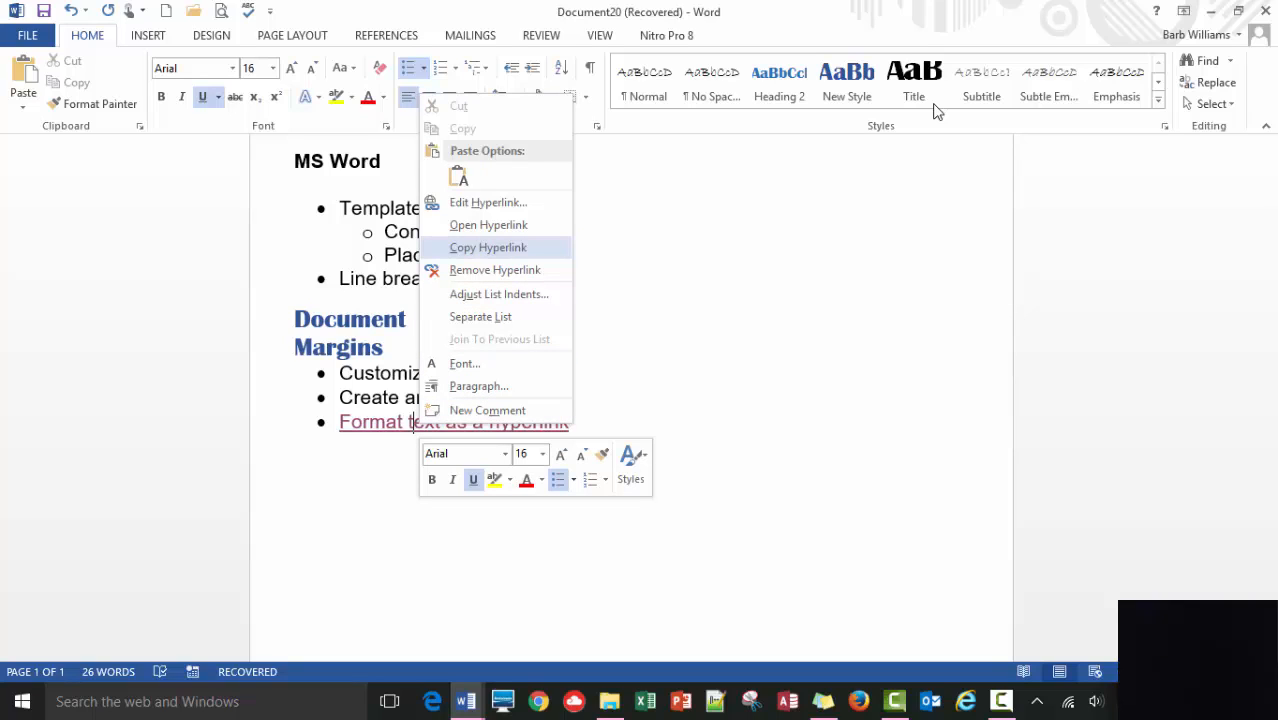
{"action": "key", "text": "Up"}
{"action": "key", "text": "Up"}
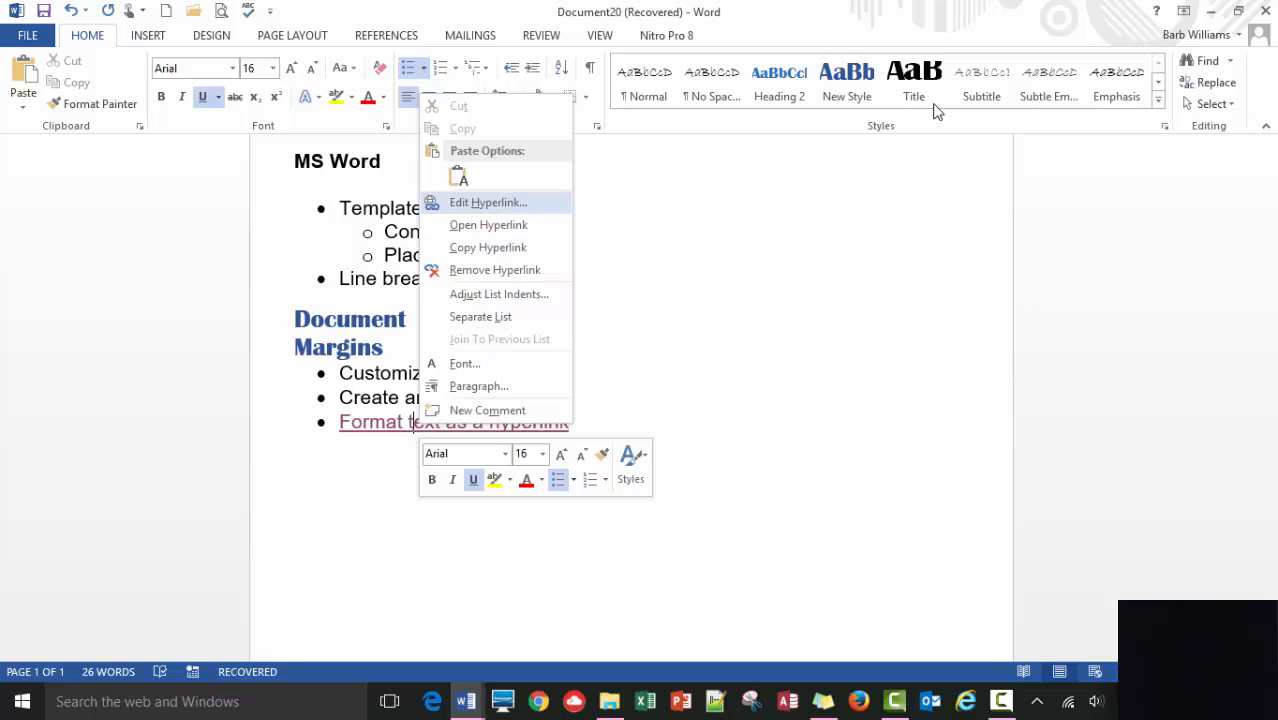
{"action": "key", "text": "o"}
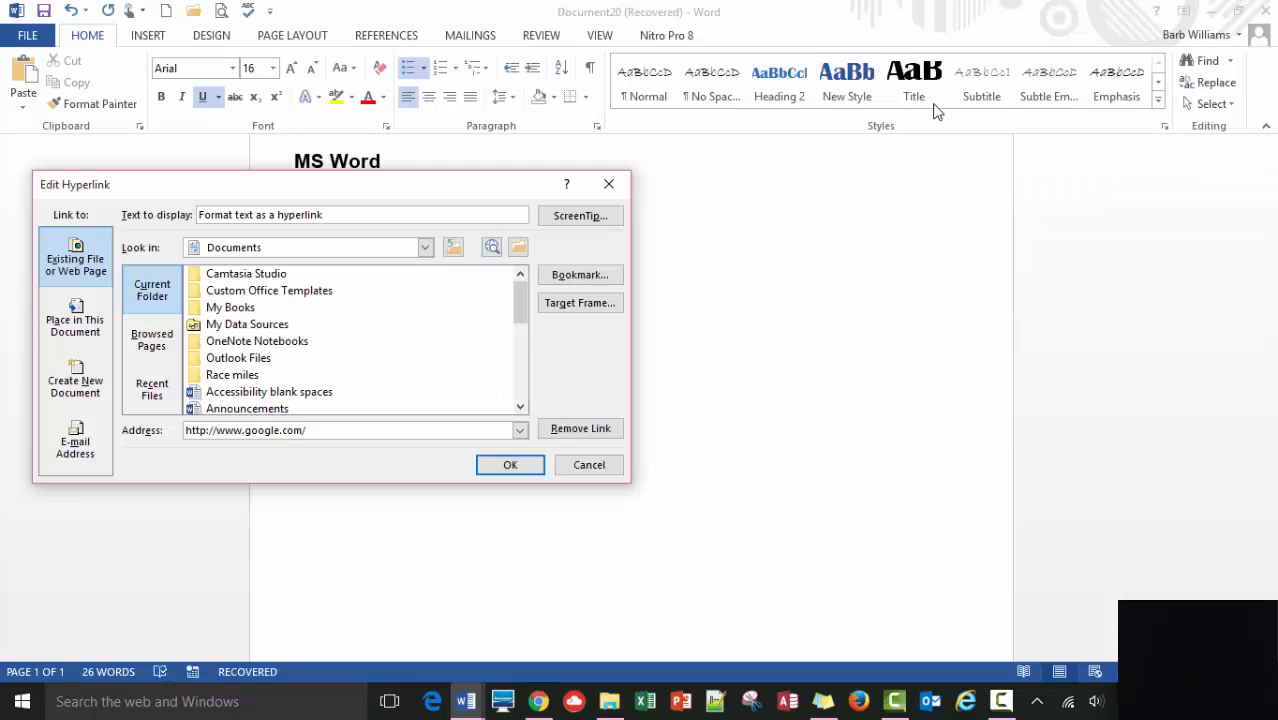
{"action": "key", "text": "Escape"}
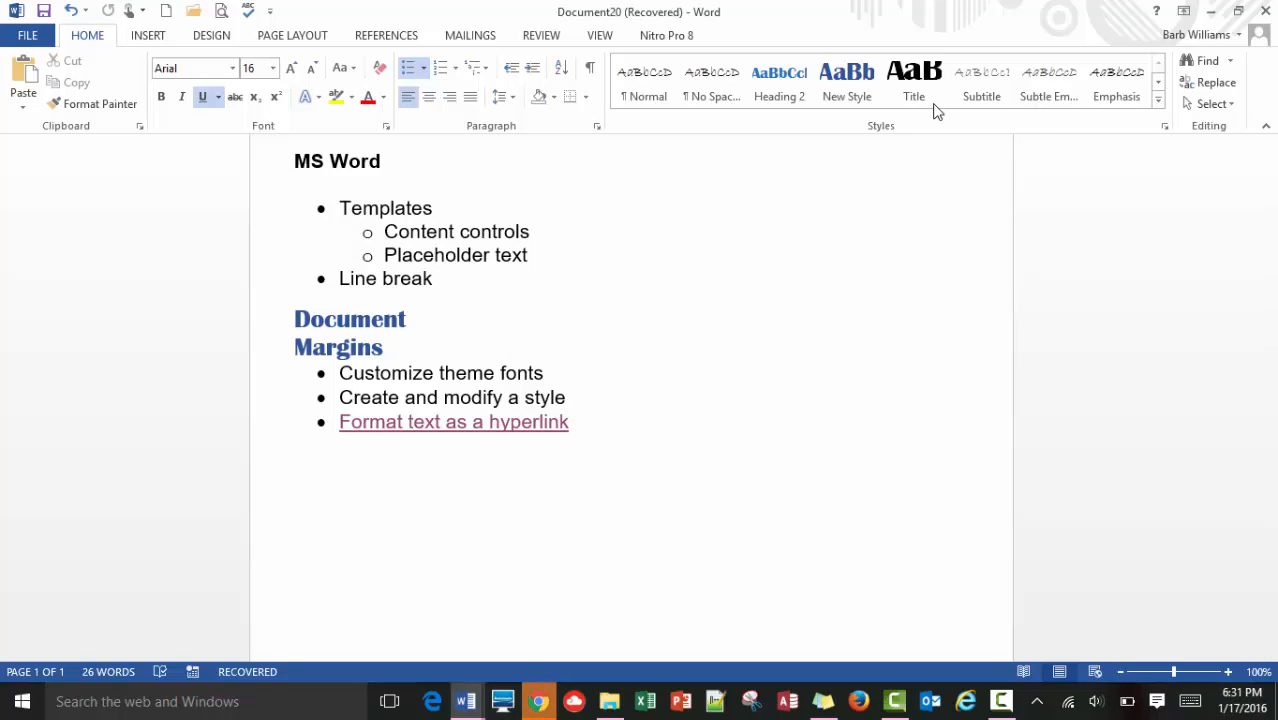
- Switch to Chrome to check the page opened from the hyperlink, and return to Document20 in Word
{"action": "left_click", "coordinate": [538, 702]}
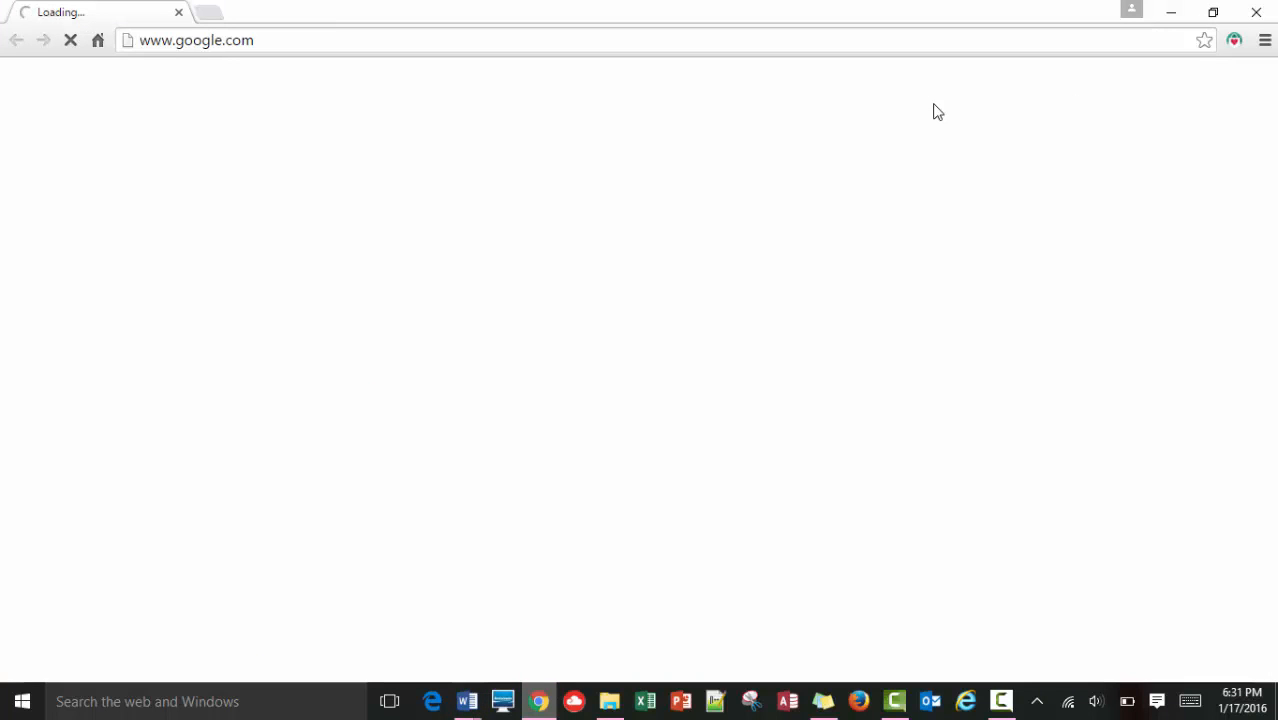
{"action": "mouse_move", "coordinate": [466, 702]}
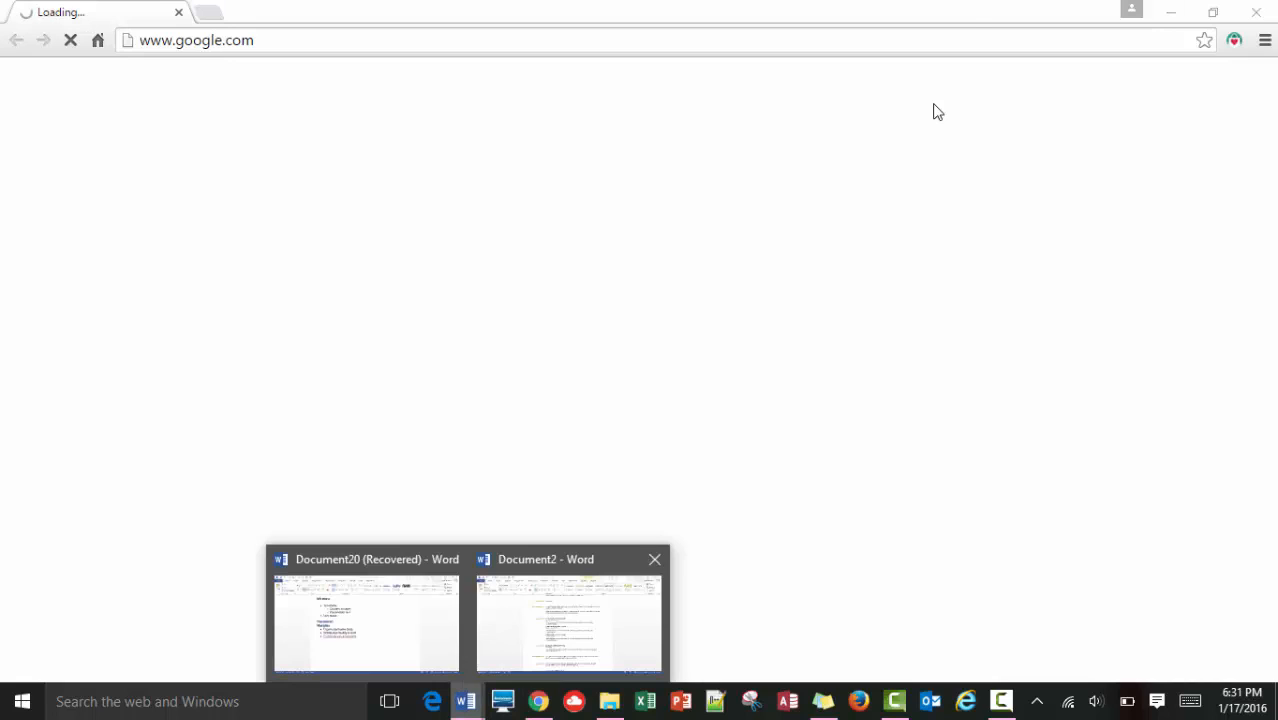
{"action": "left_click", "coordinate": [367, 624]}
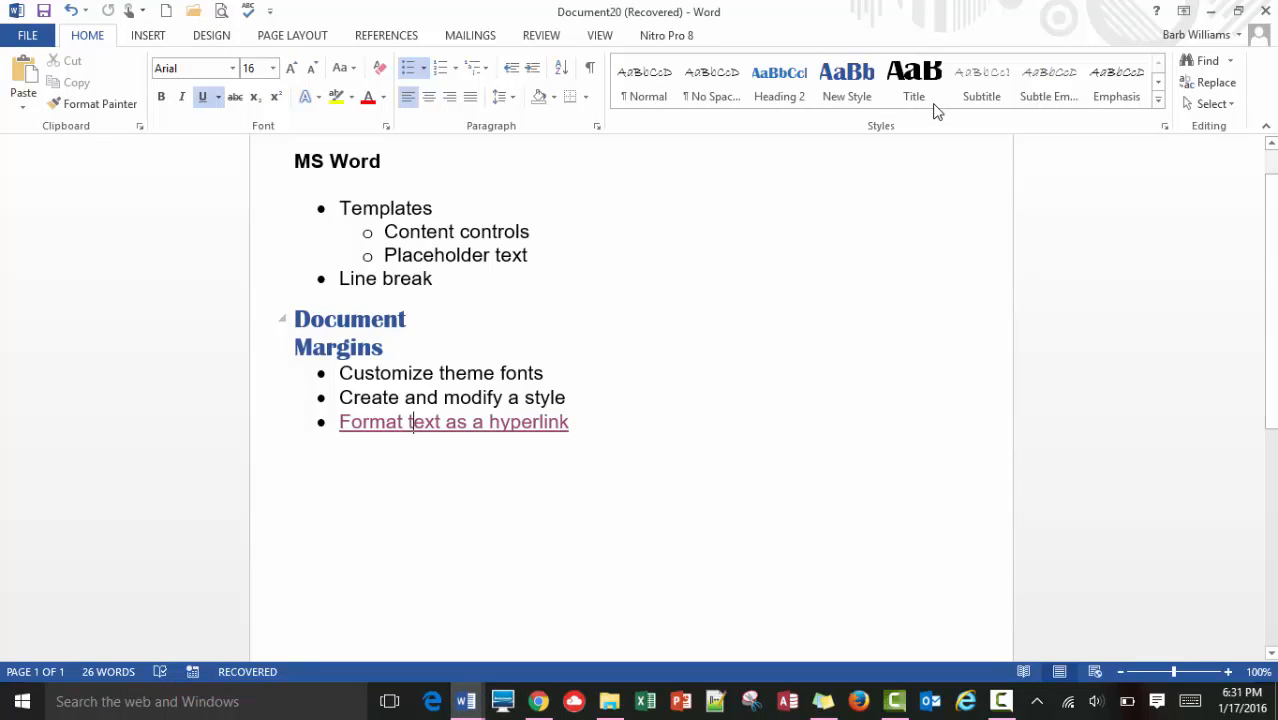
{"action": "scroll", "coordinate": [631, 400], "scroll_direction": "up", "scroll_amount": 1}
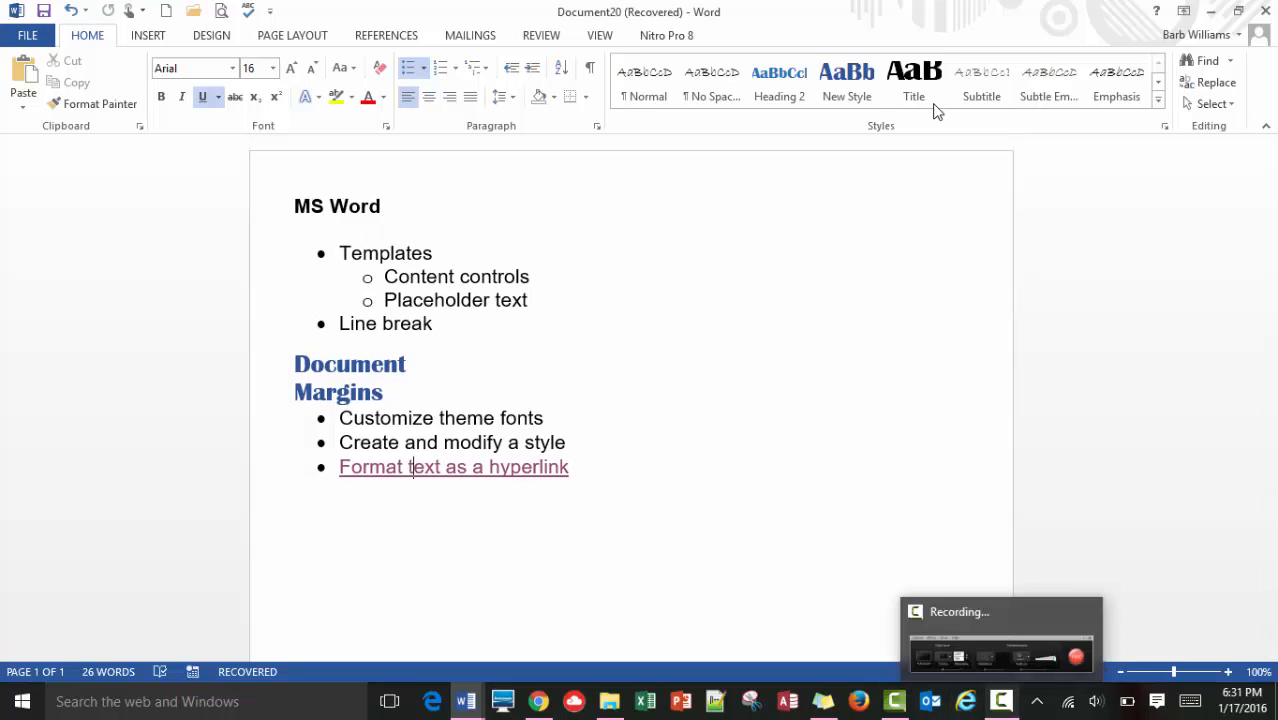
{"action": "left_click", "coordinate": [1001, 701]}
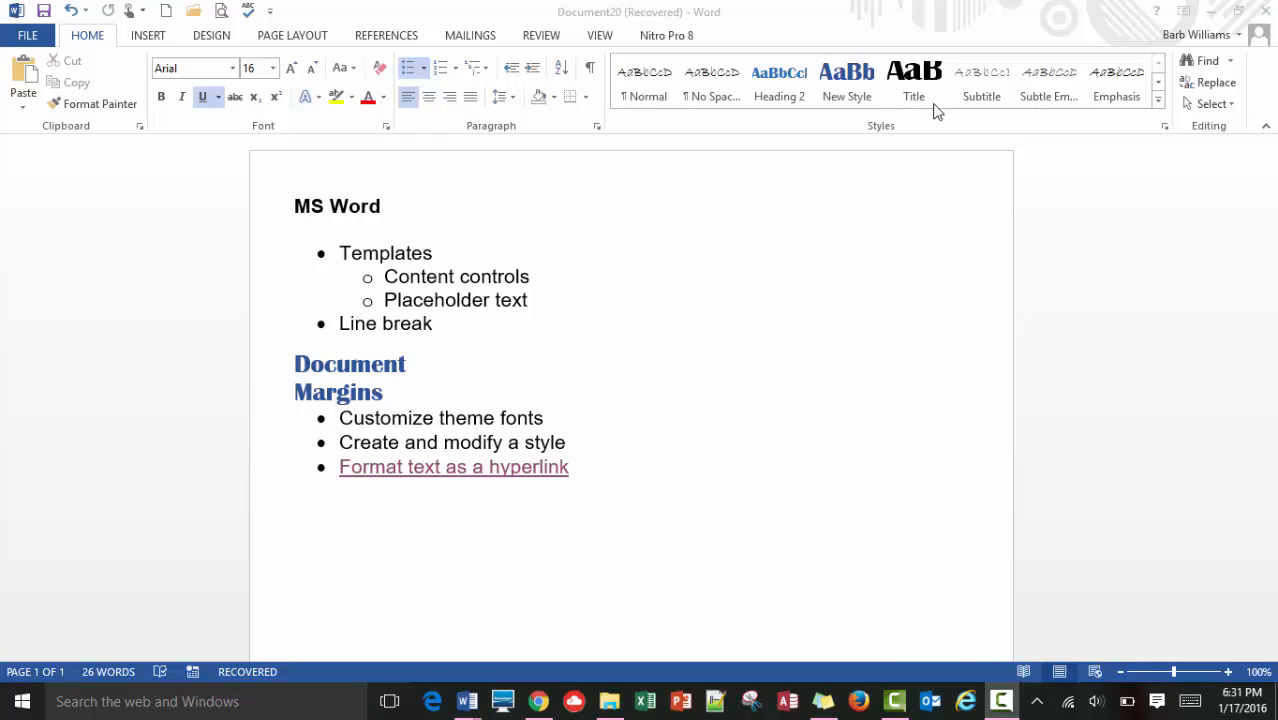